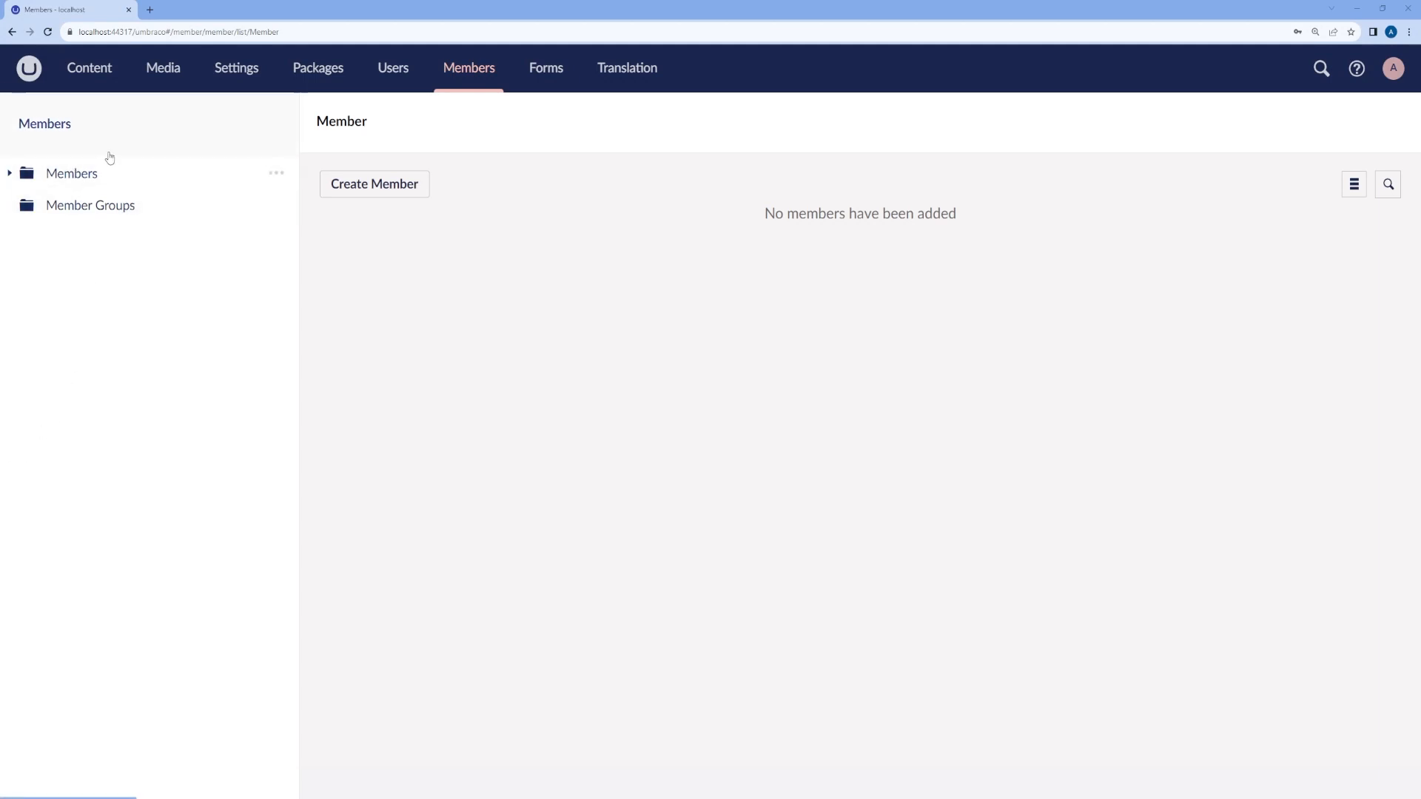
Step: Expand the Members tree and browse All Members, the Members dashboard and the empty Member list
left_click(10, 173)
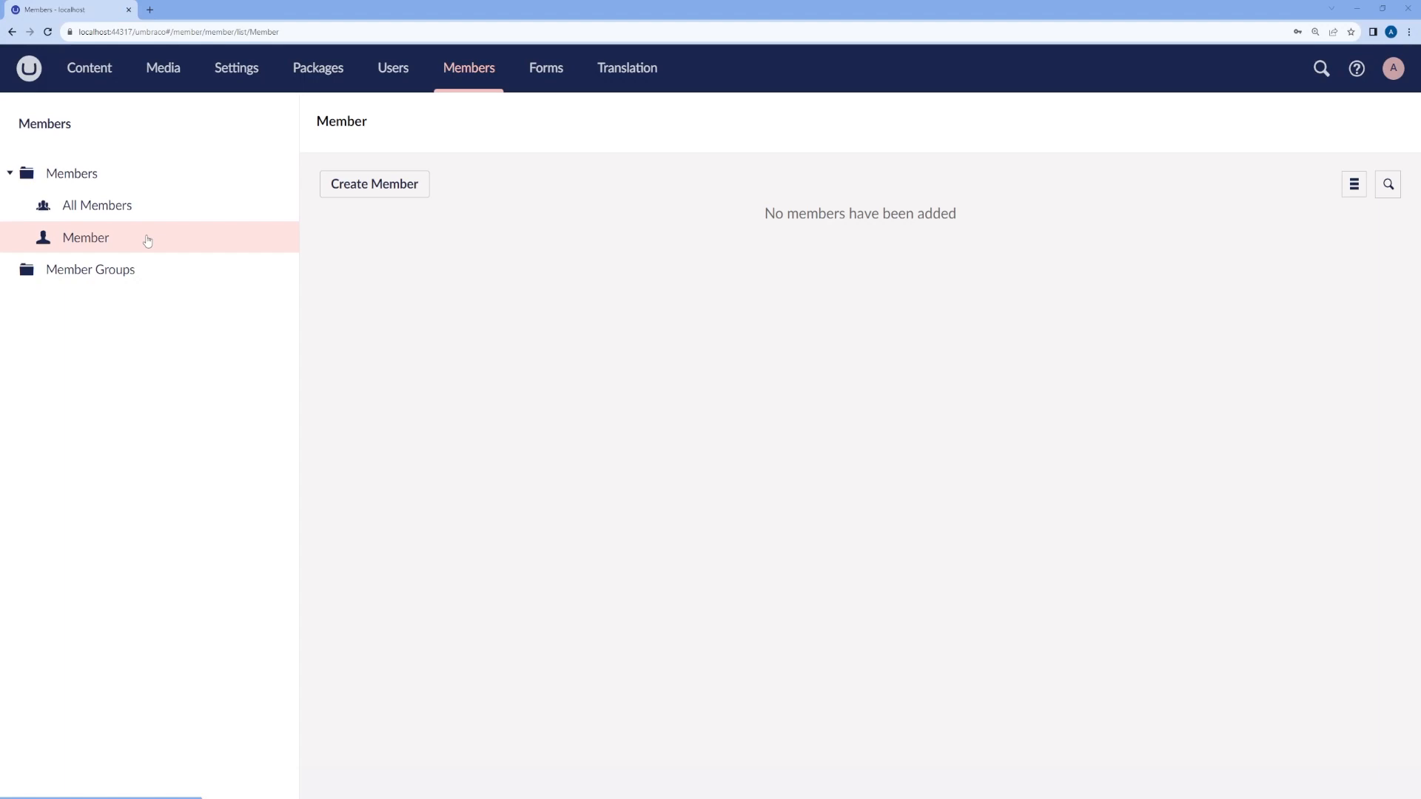
left_click(116, 207)
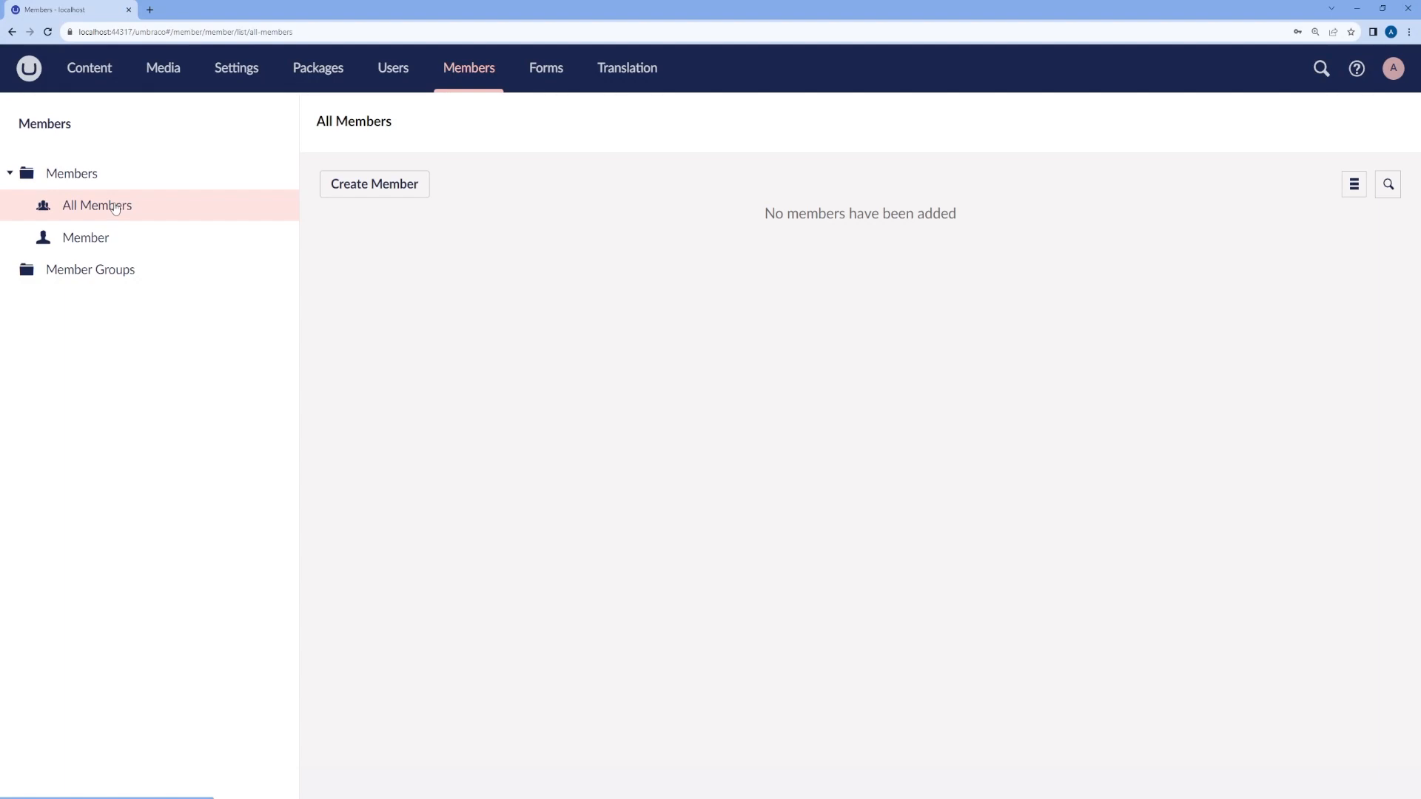
left_click(118, 268)
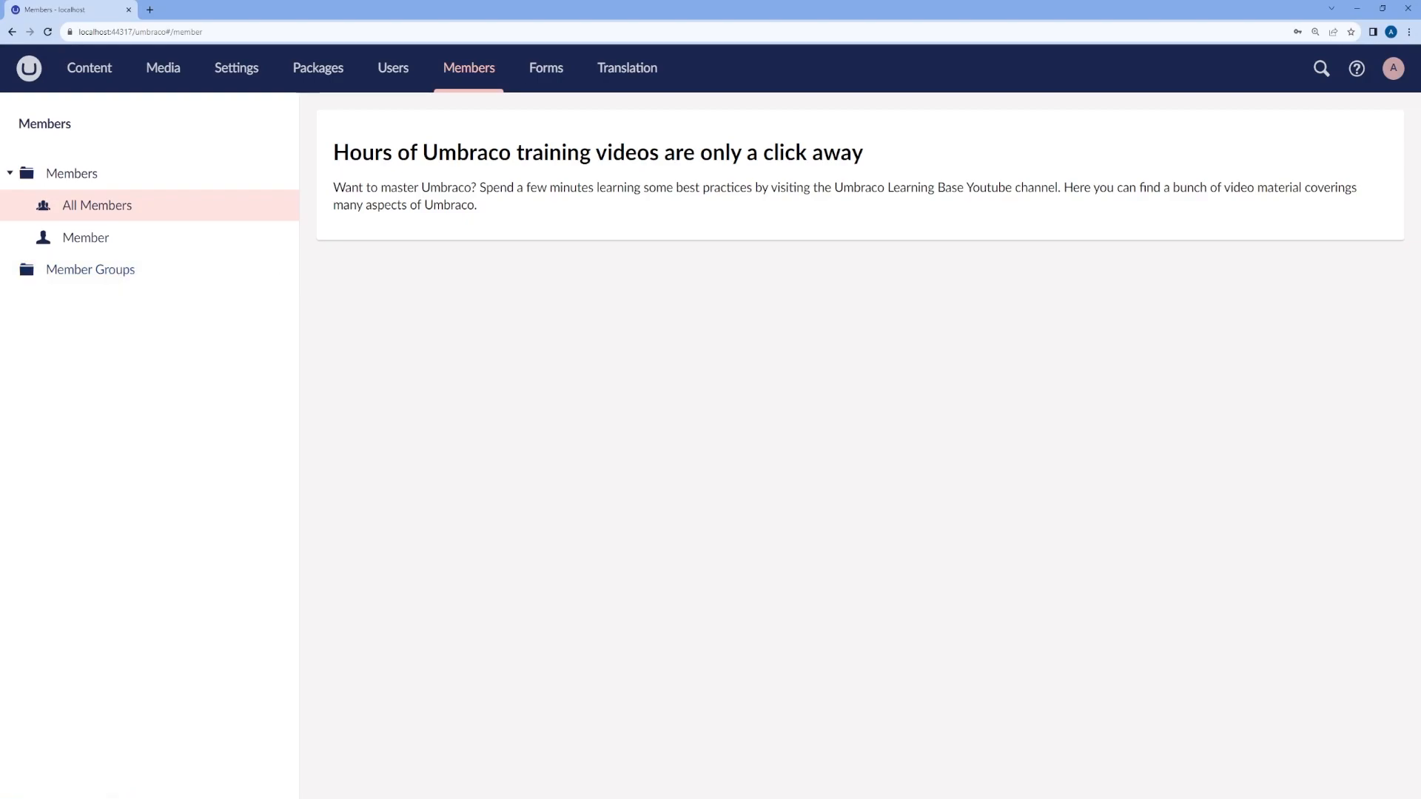
left_click(137, 220)
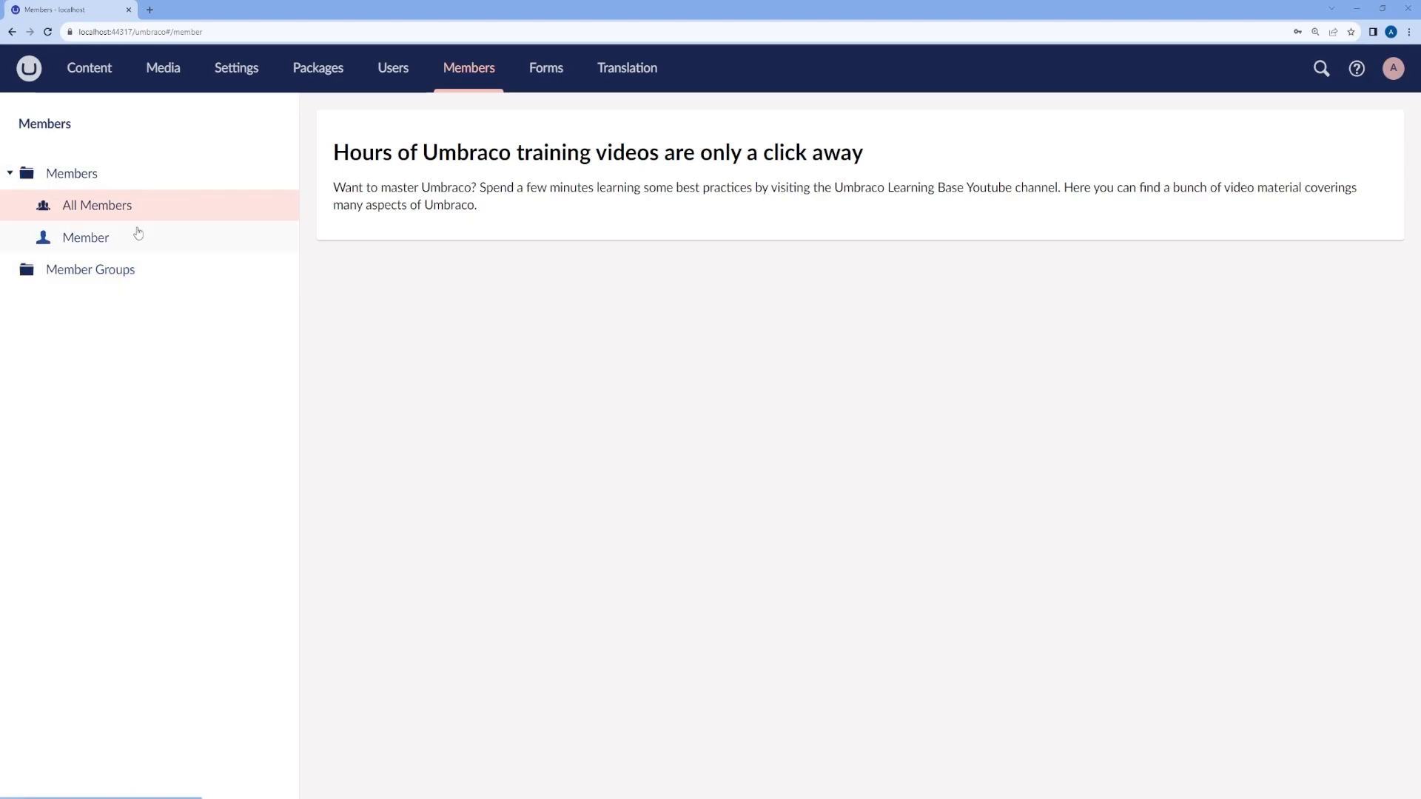
left_click(120, 242)
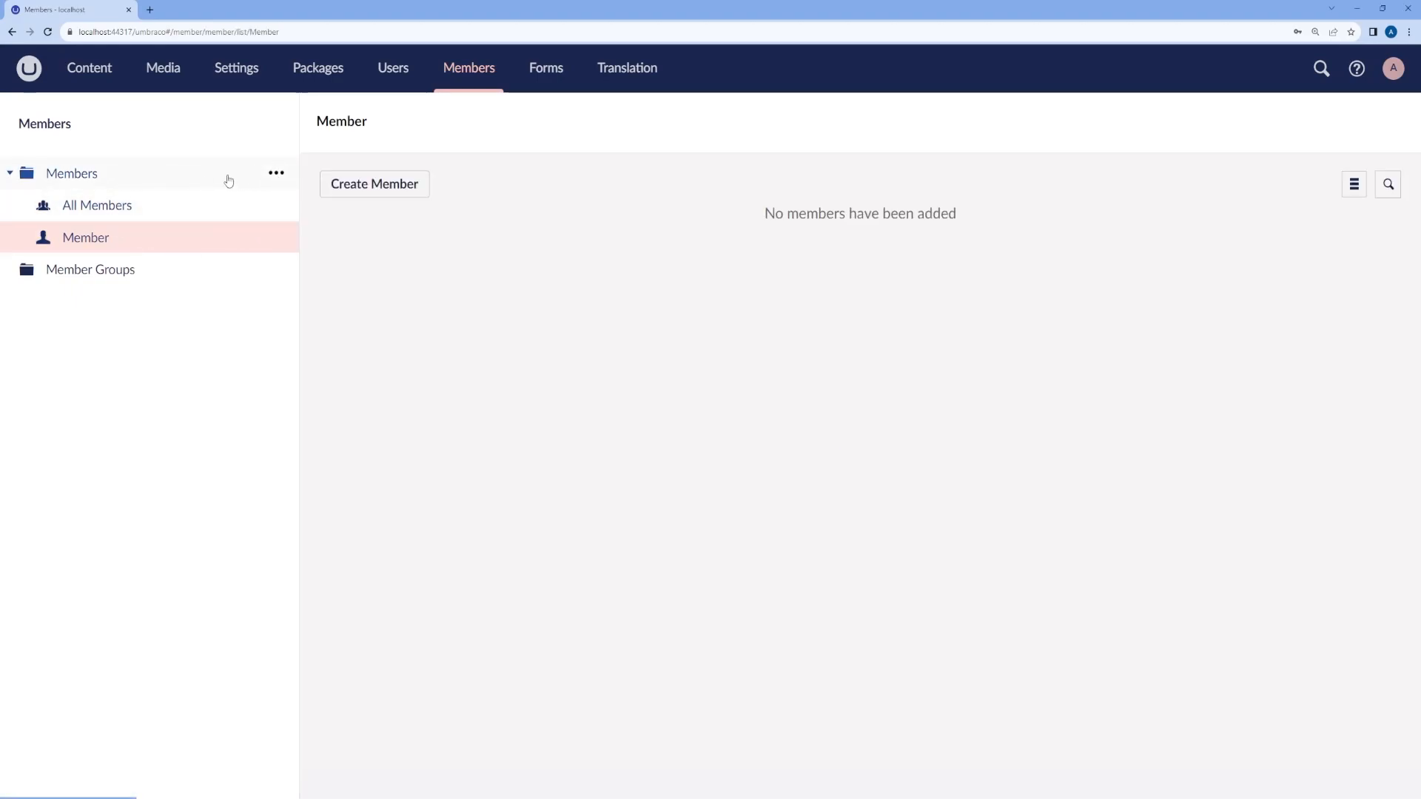
Step: Create a new Member-type member with the member's full name and the comment 'Welcome to Umbraco'
left_click(276, 173)
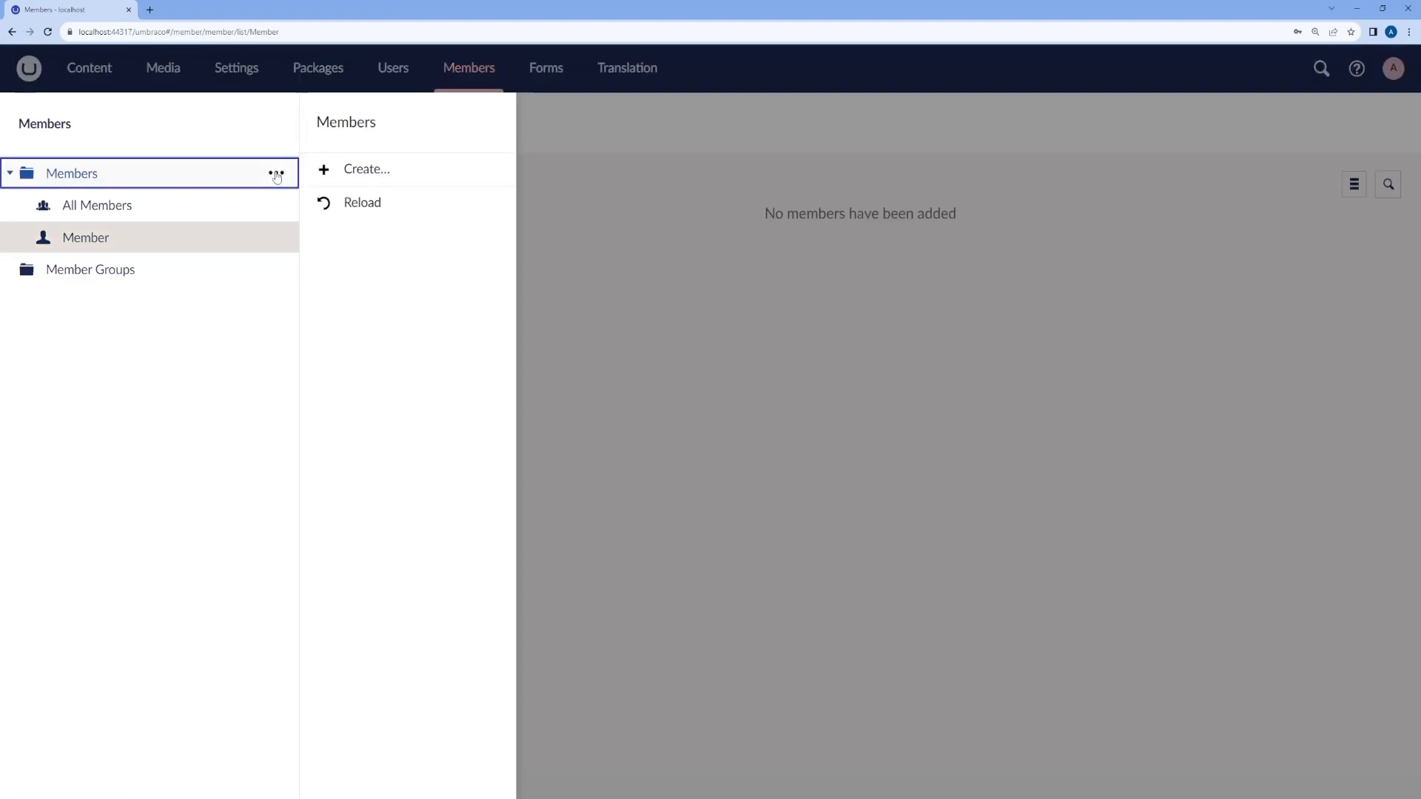
left_click(371, 174)
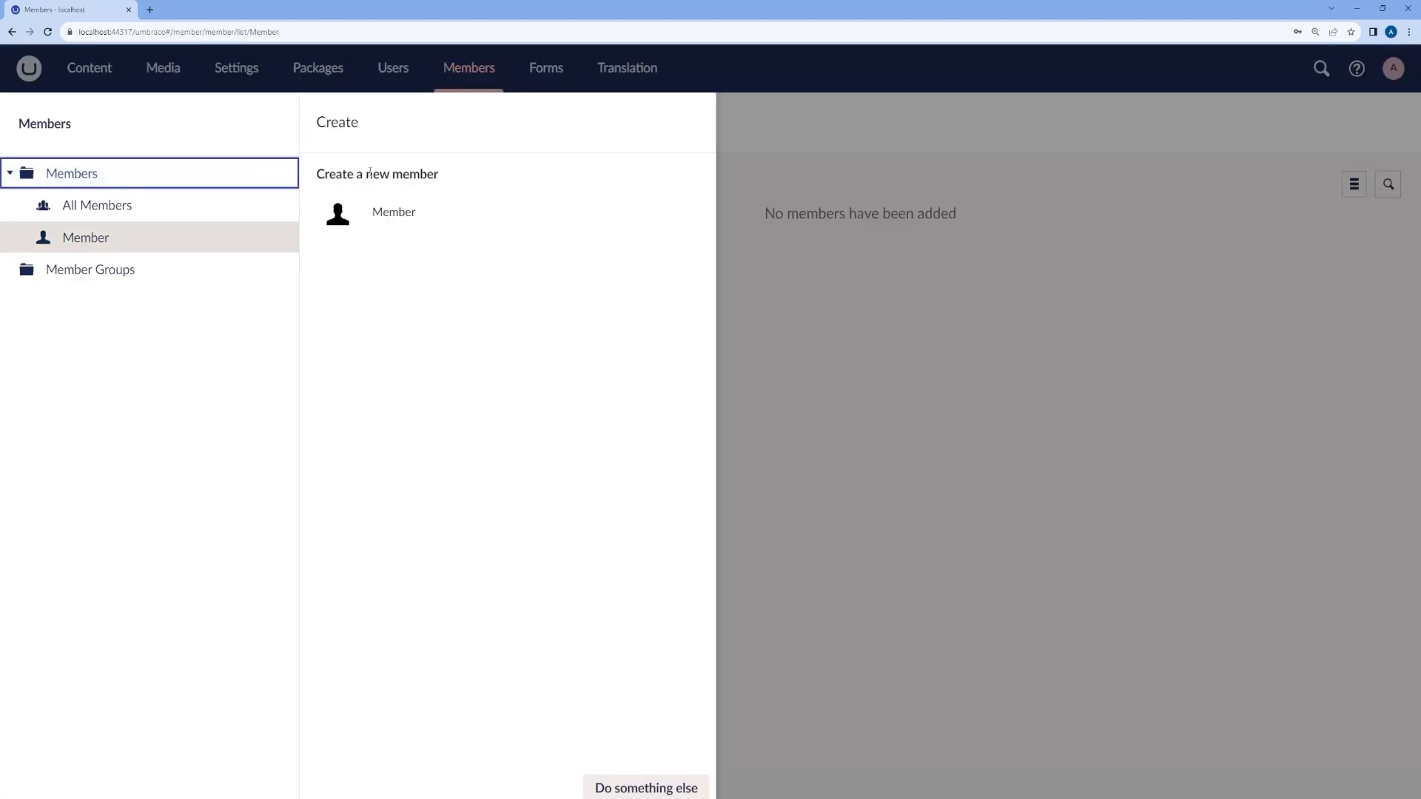
left_click(398, 219)
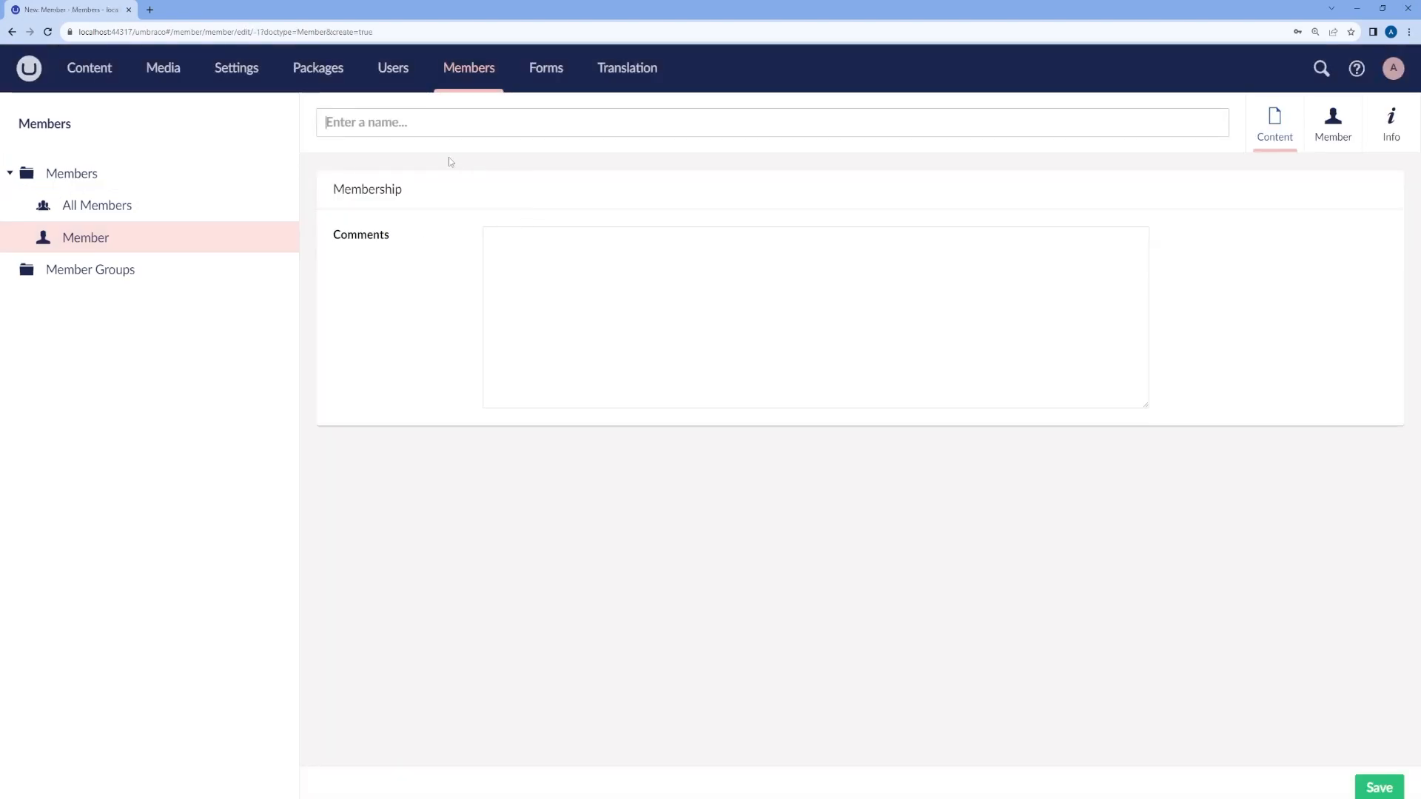
type("A")
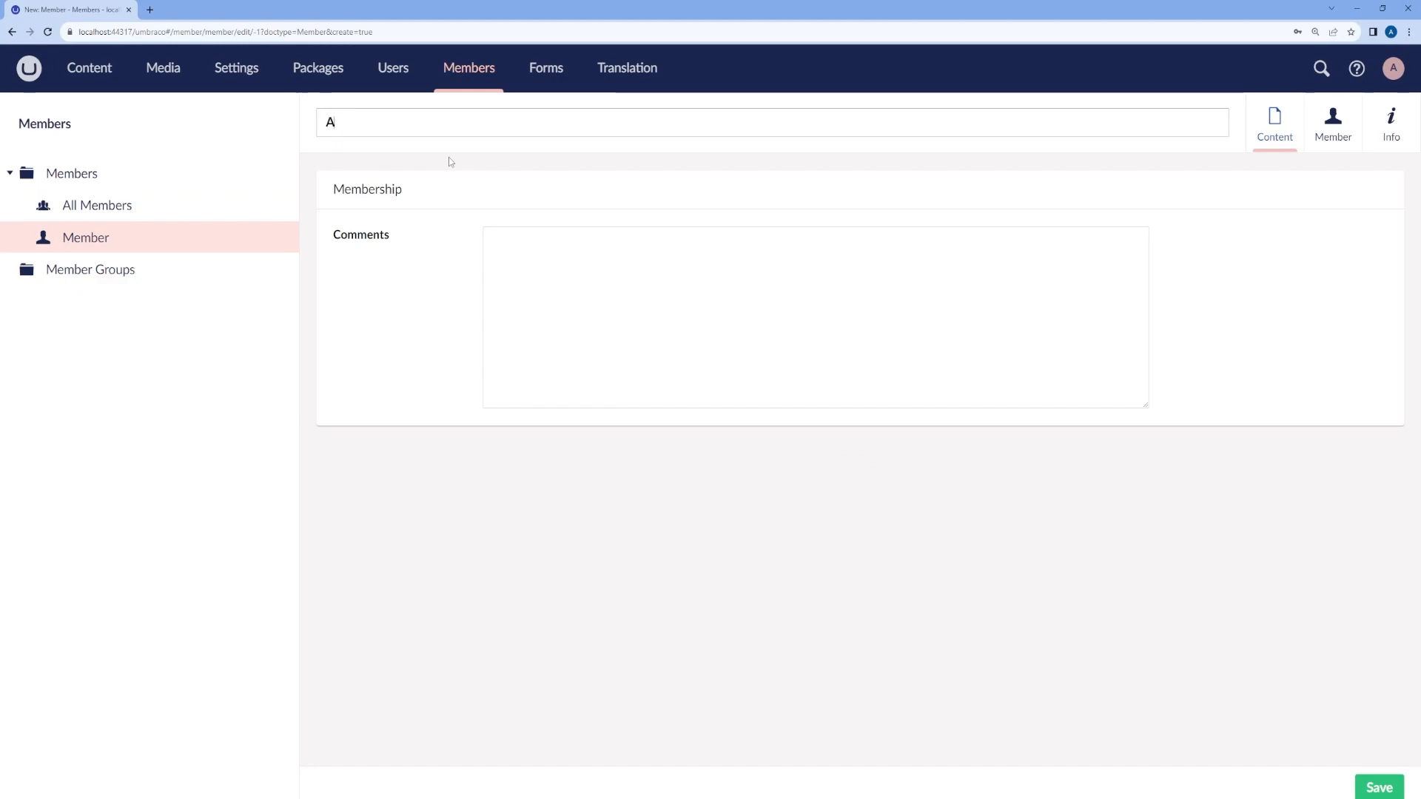
type("lina Member")
left_click(558, 253)
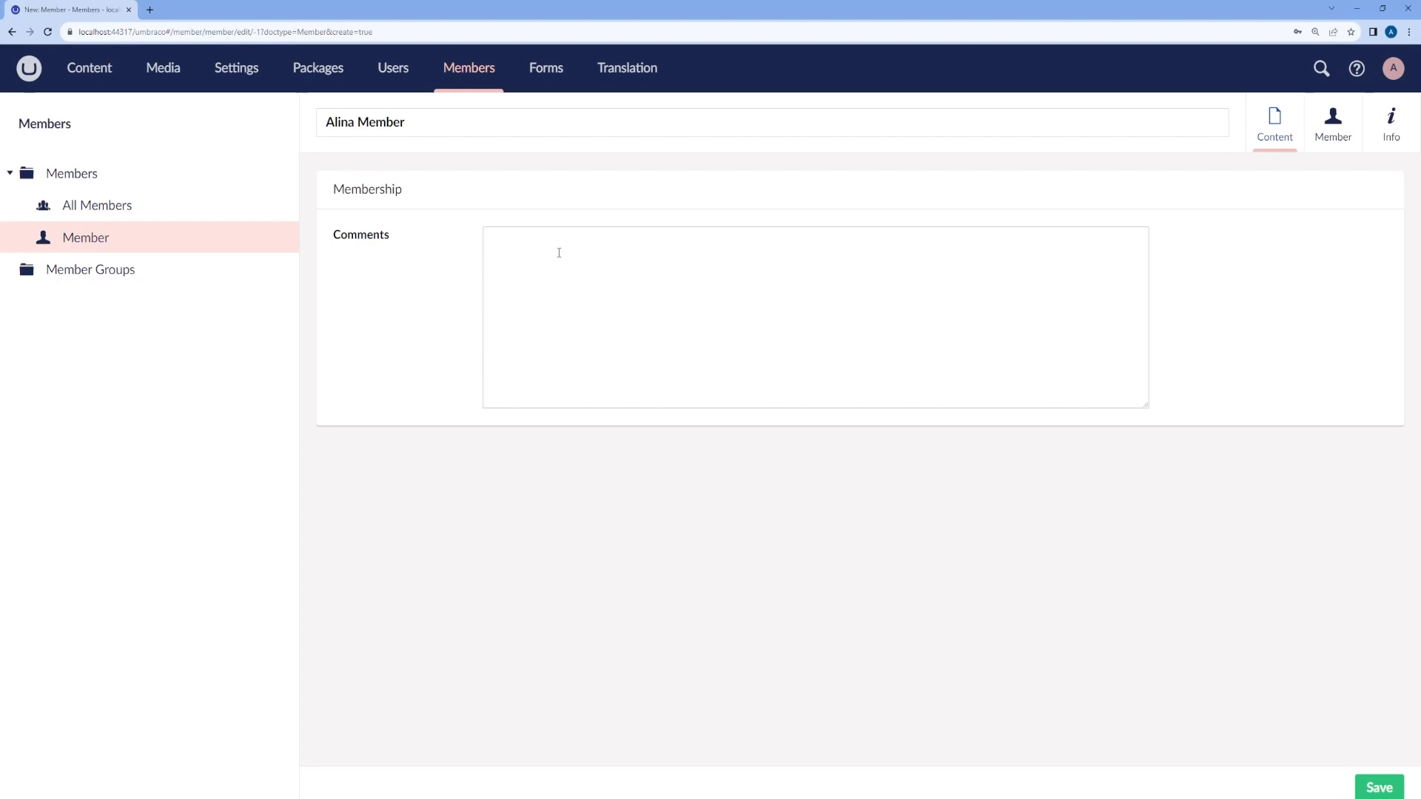
type("Welcome to Umbraco")
Step: Enter the member's e-mail address as the login and paste the same value into Email
left_click(1332, 132)
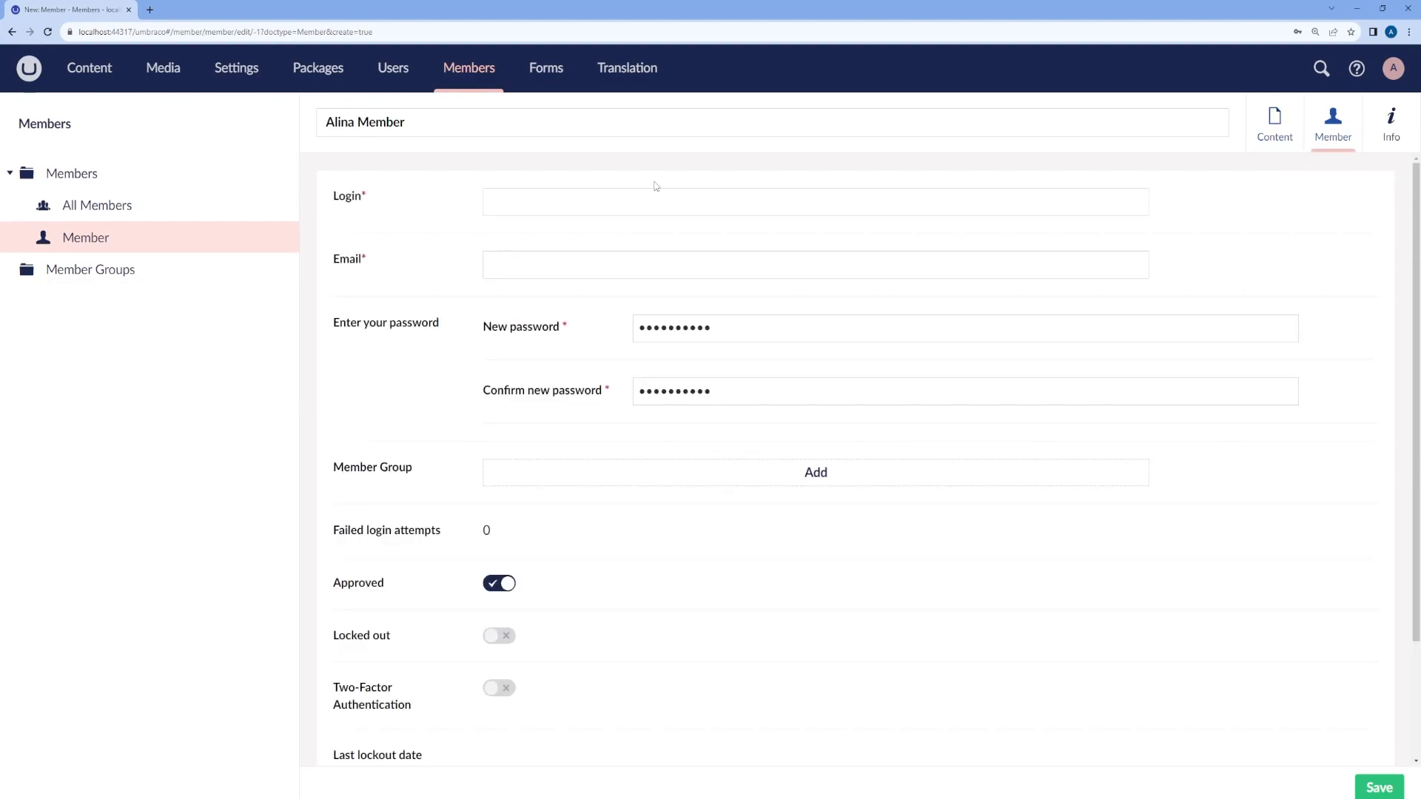
left_click(543, 193)
key("ctrl+a")
key("ctrl+c")
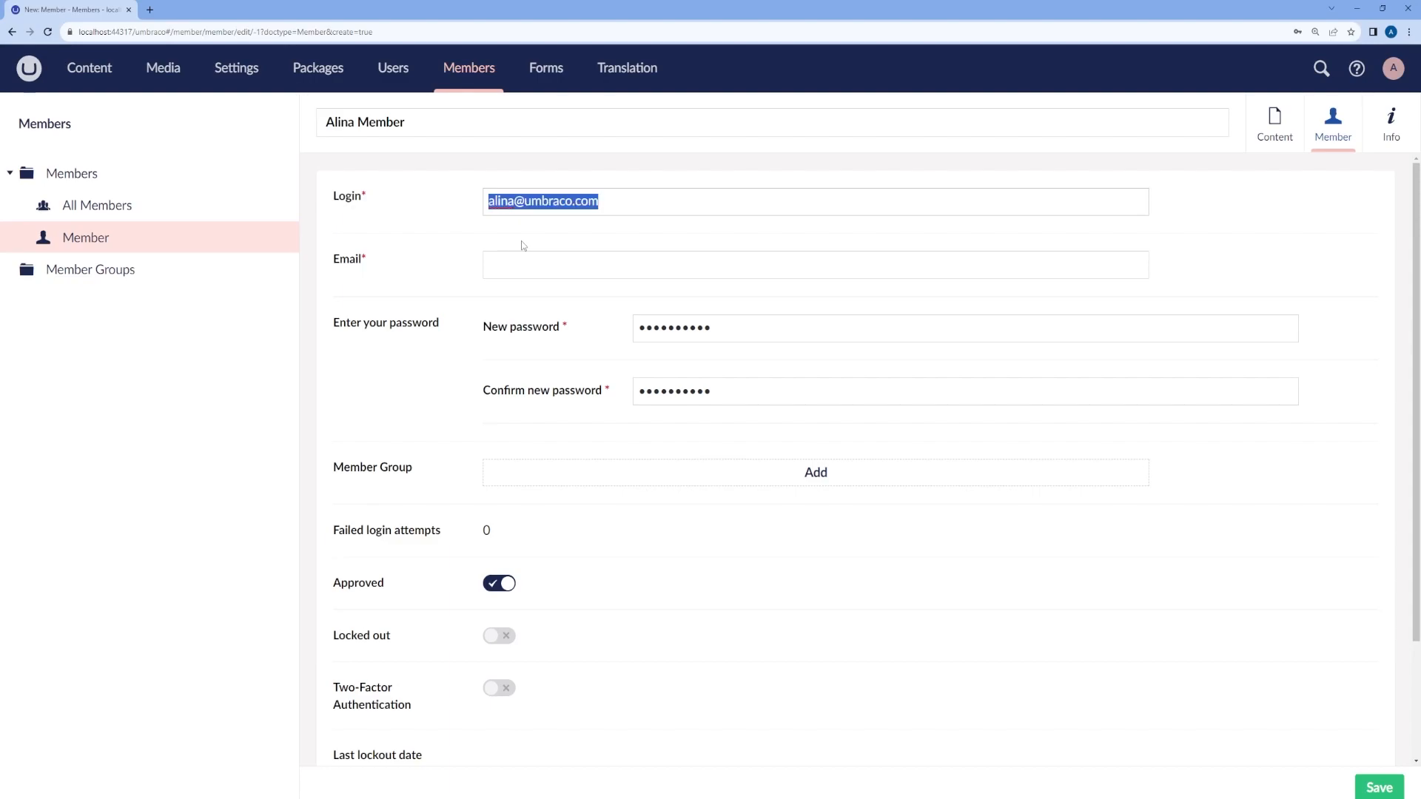
left_click(523, 264)
key("ctrl+v")
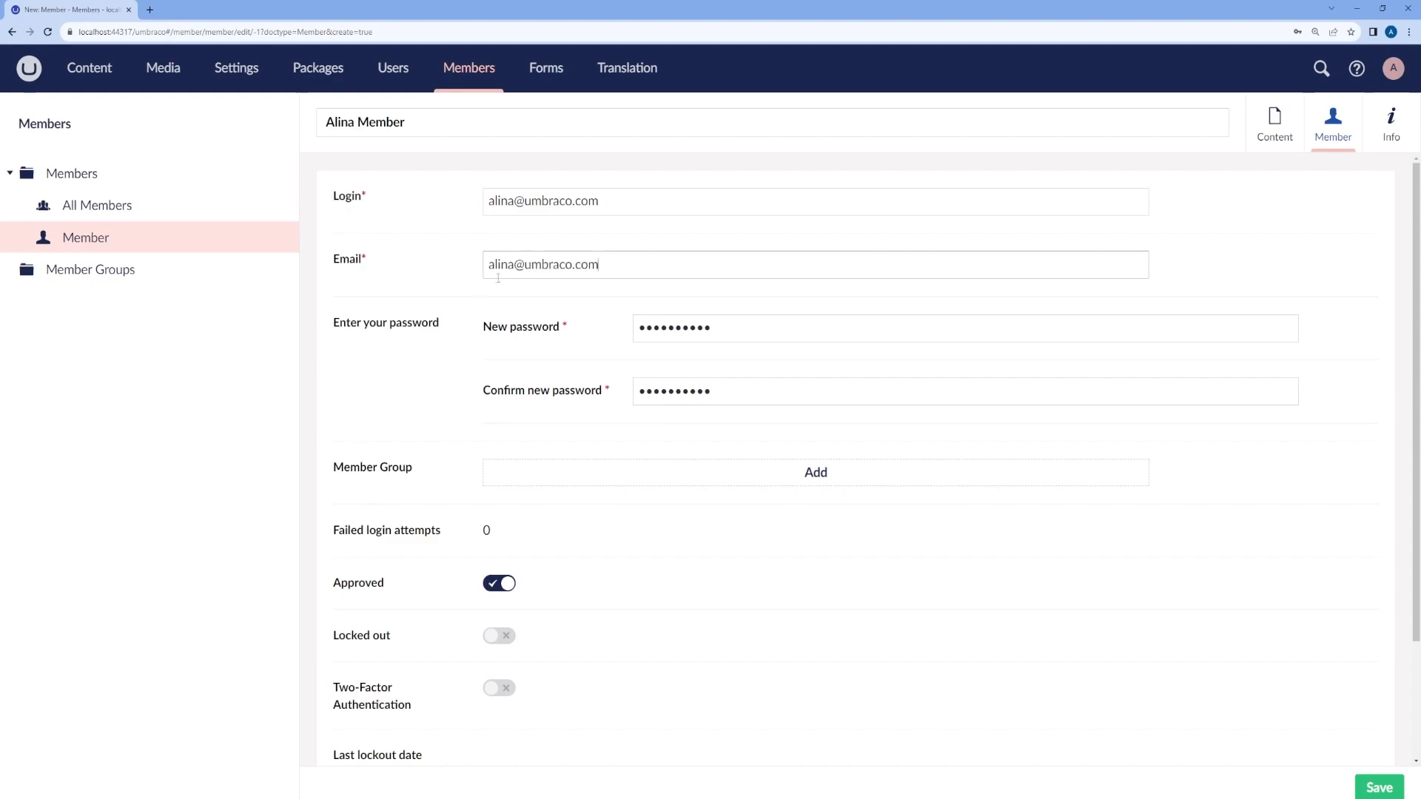
Step: Set and confirm the member's new password, leaving the member group picker empty
left_click_drag(712, 328, 609, 334)
type("*******")
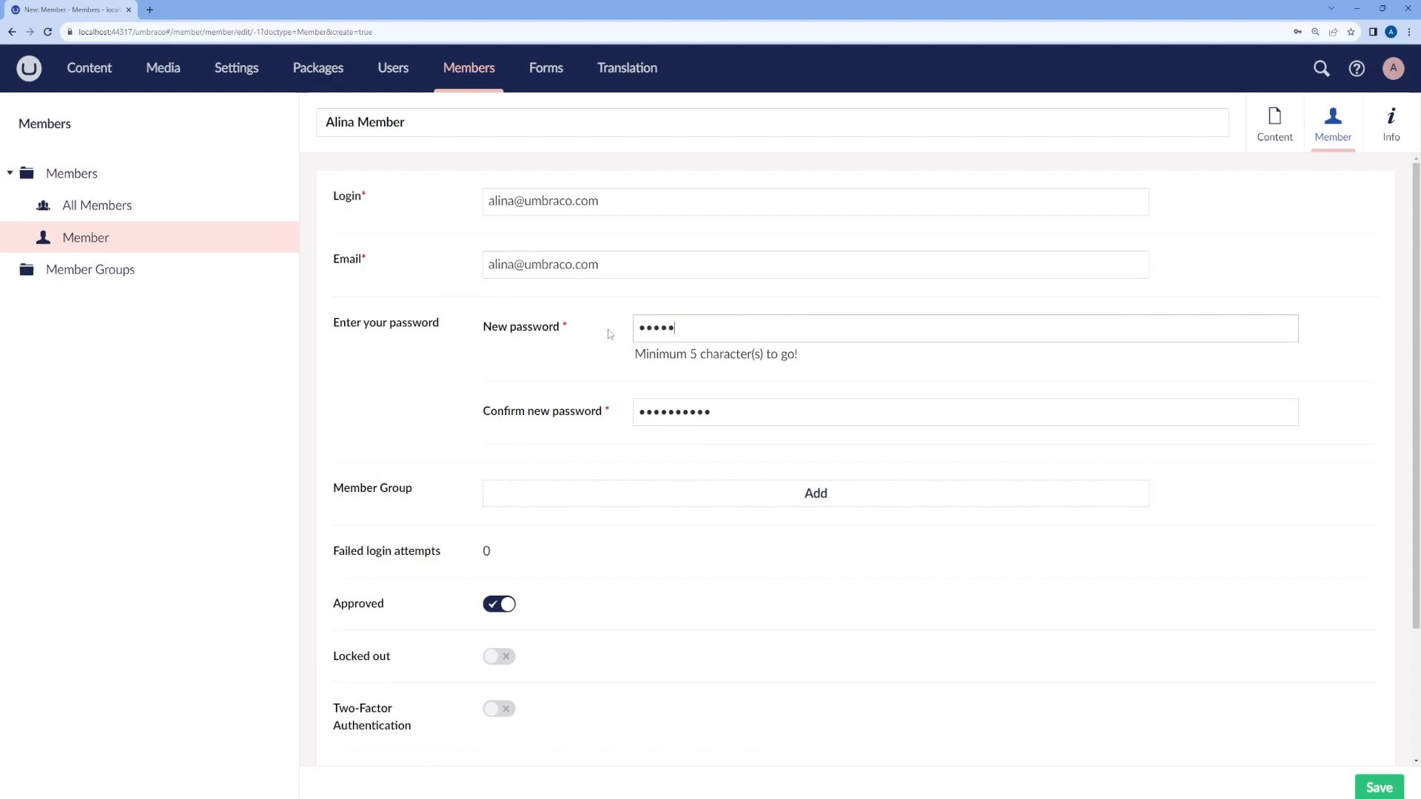
type("***")
left_click_drag(729, 386, 624, 397)
type("********")
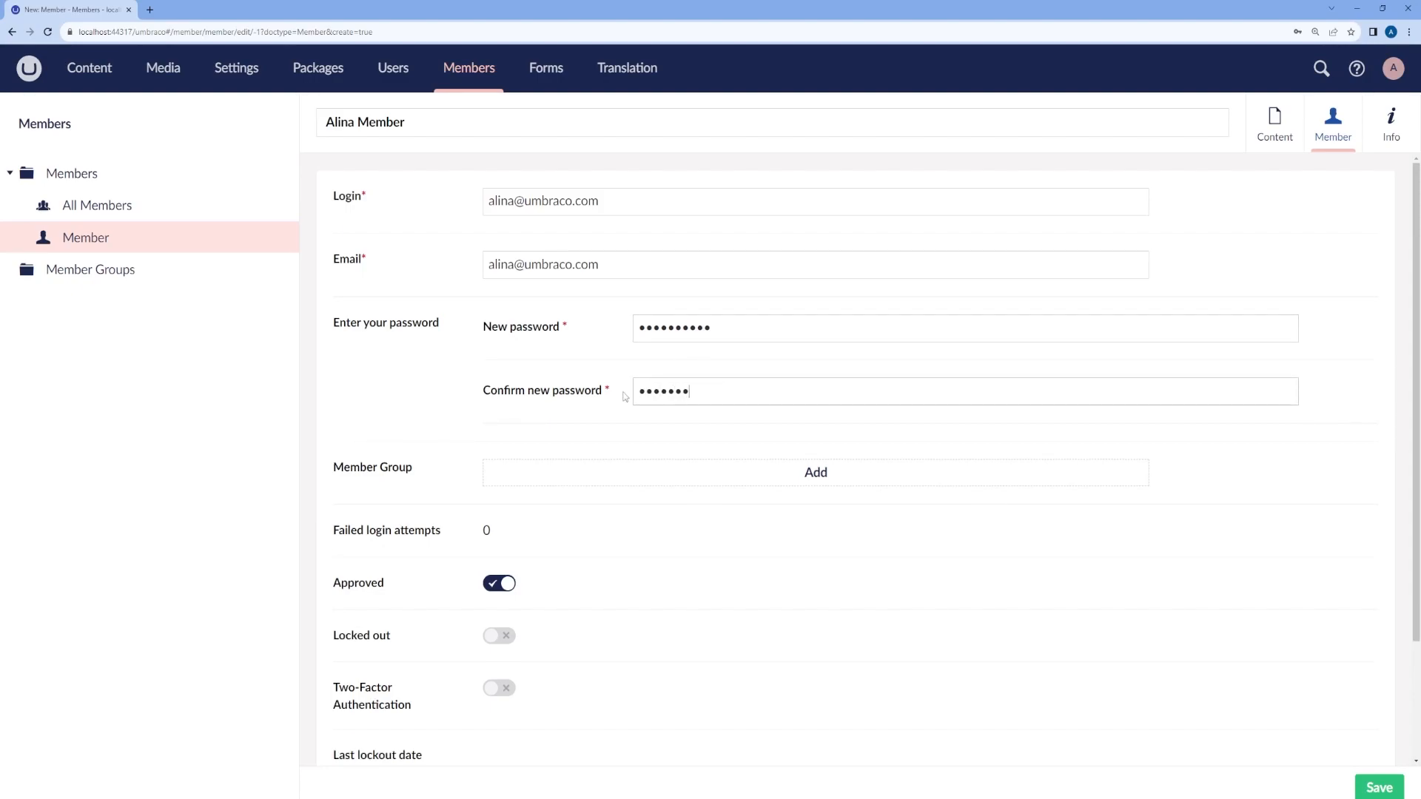
type("**")
scroll(681, 444, "down", 2)
left_click(733, 362)
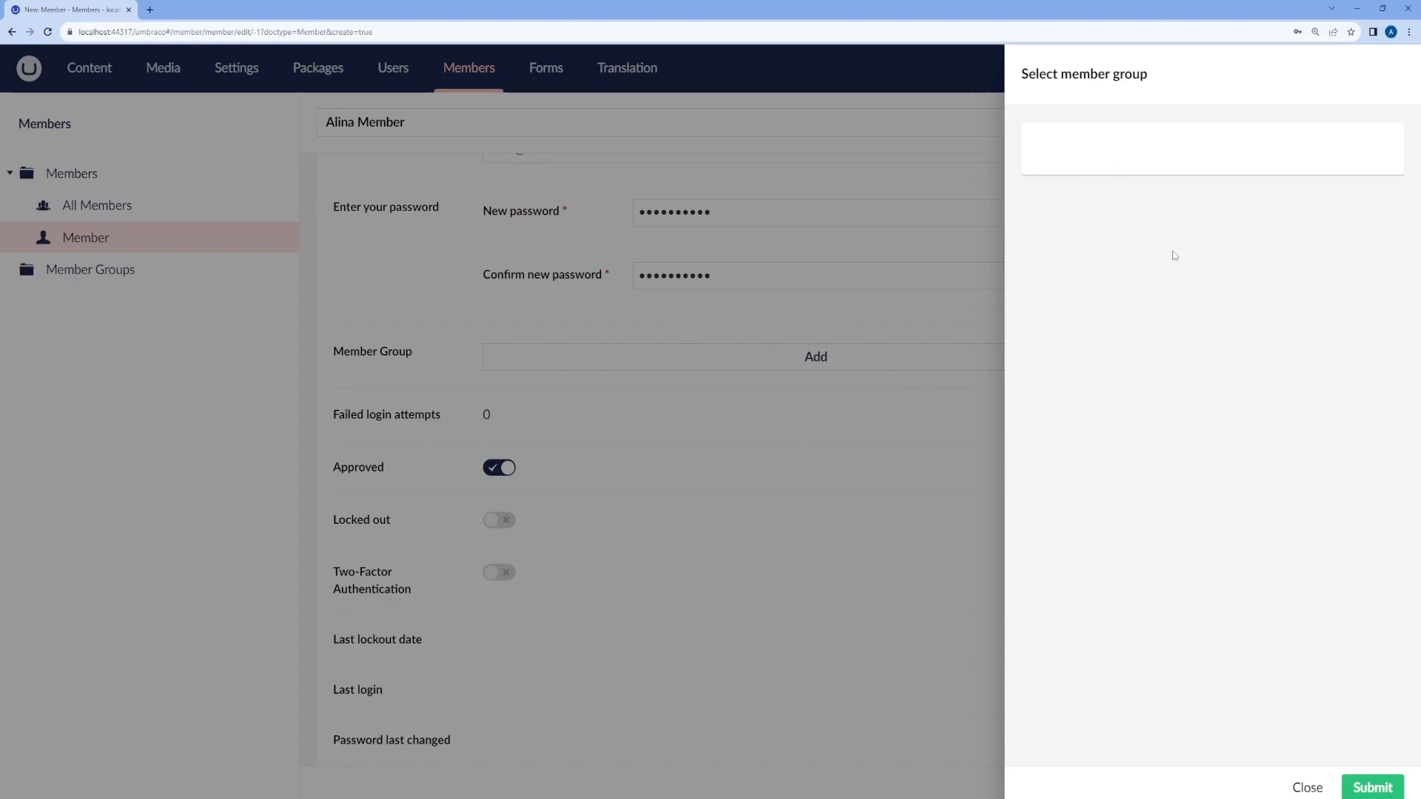
left_click(1307, 788)
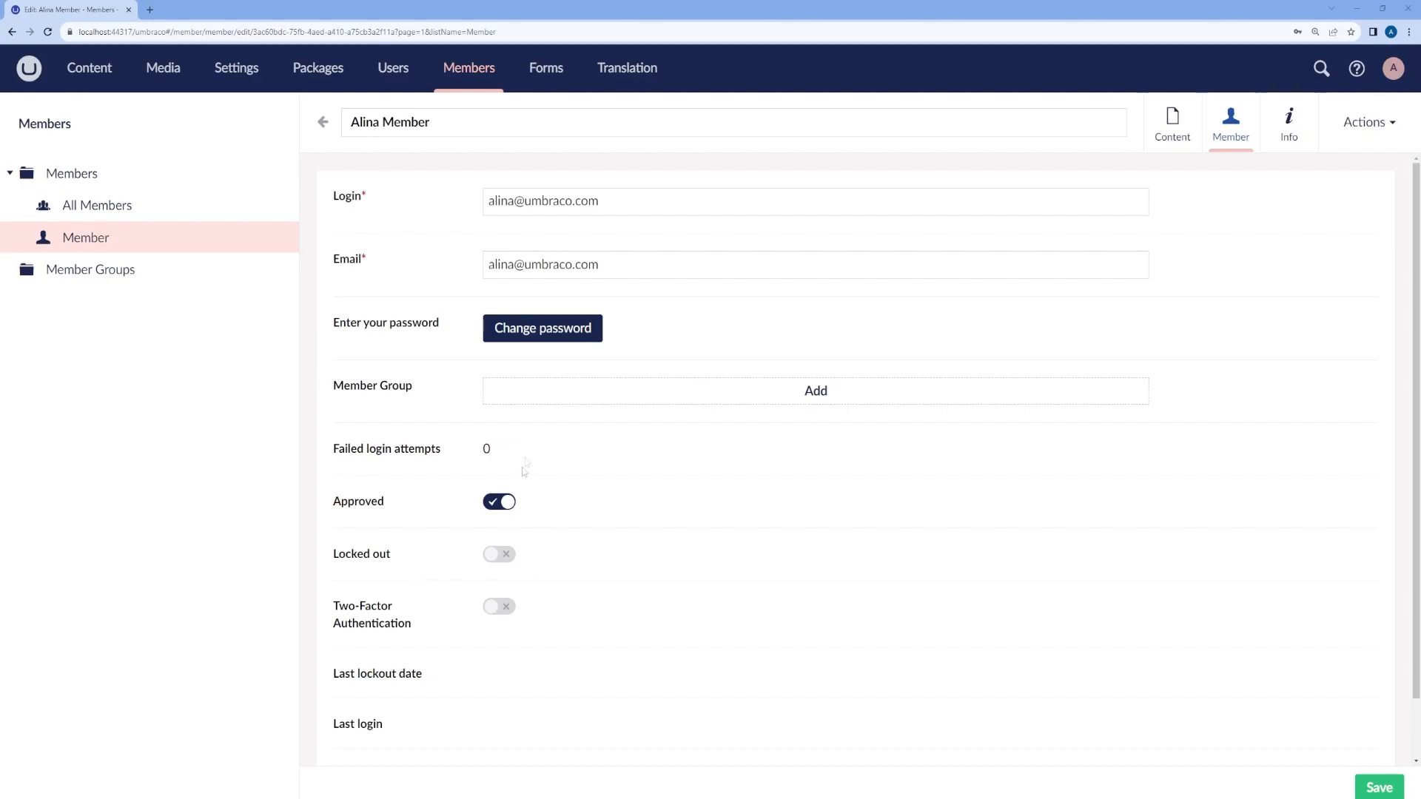
Step: Remove the Sensitive data group from the admin back-office user, save, and return to Members
left_click(396, 79)
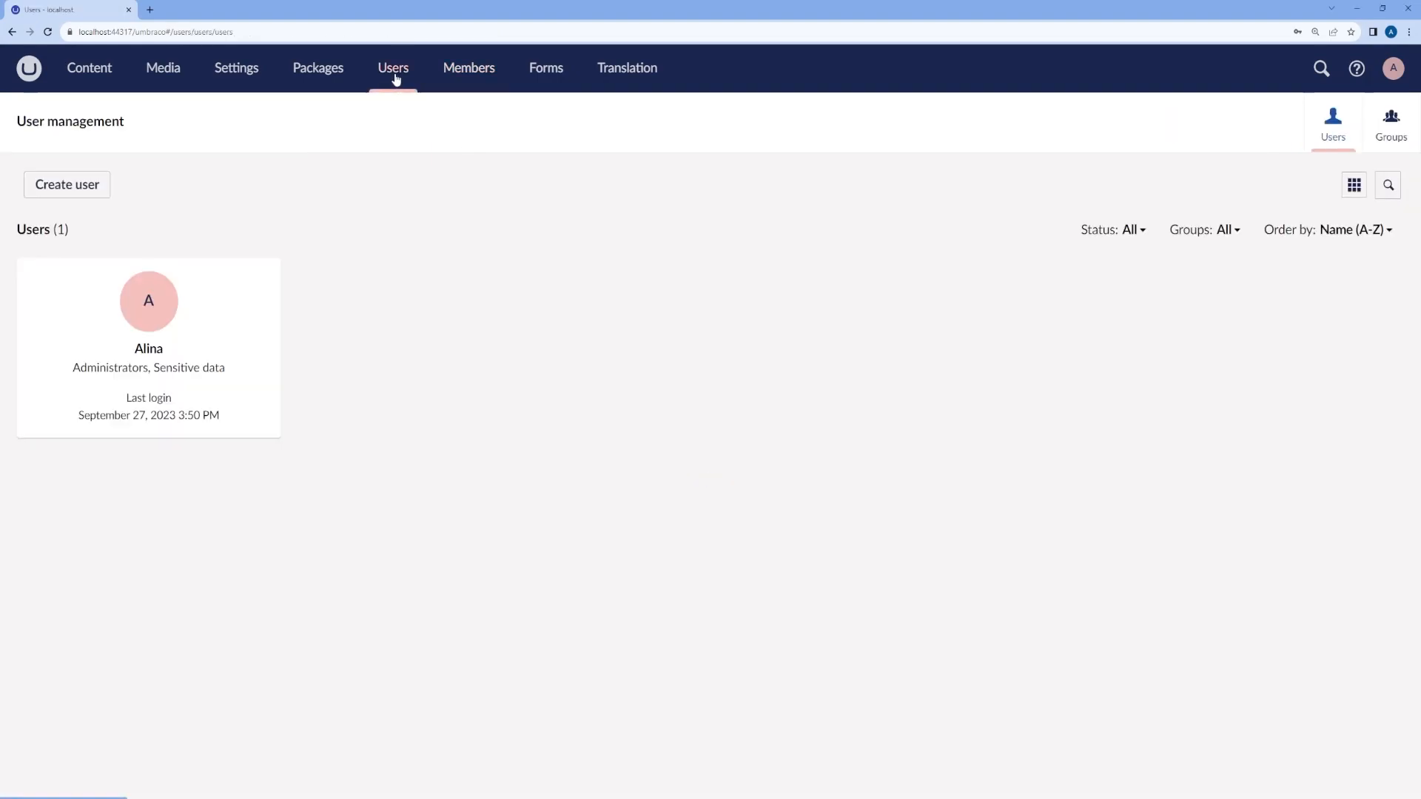
left_click(174, 315)
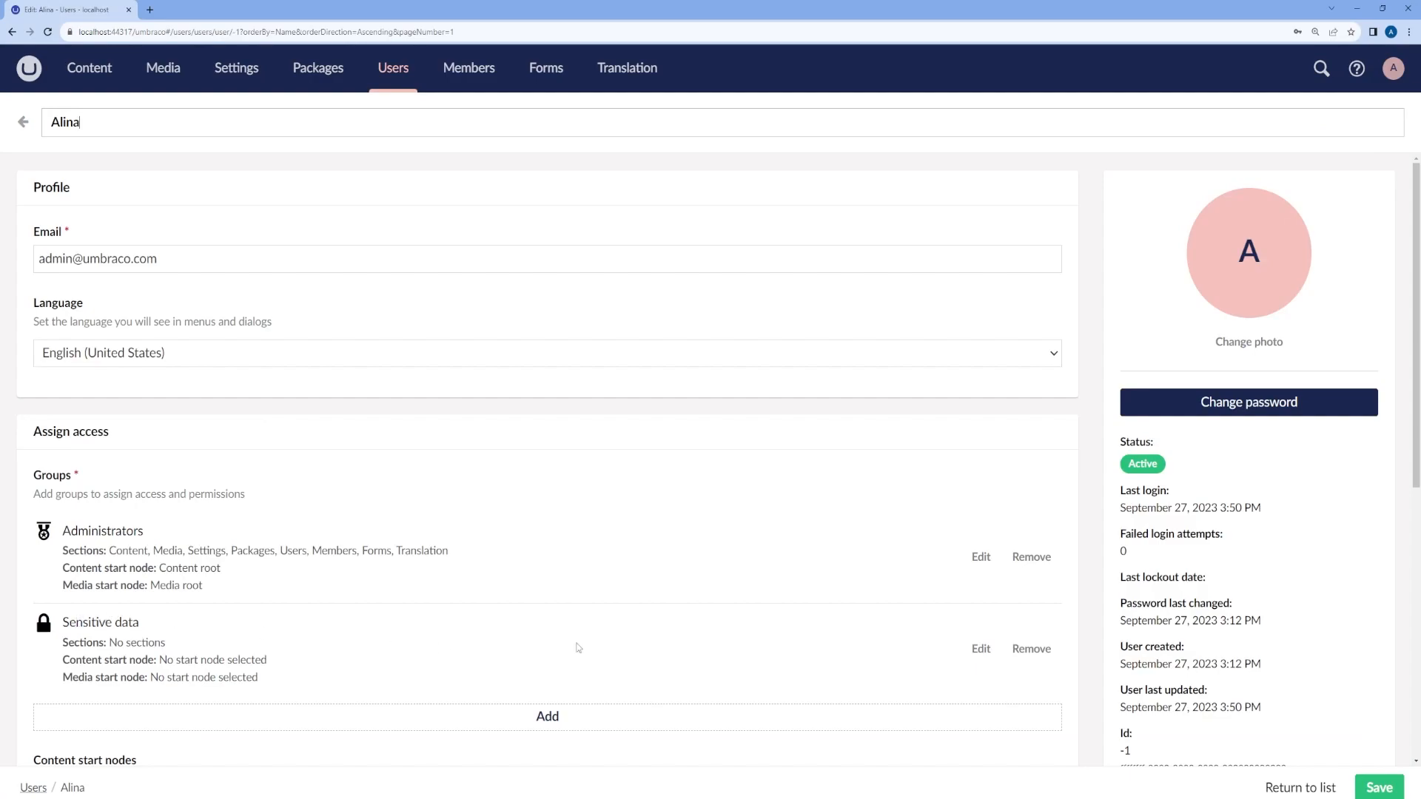
left_click(1031, 649)
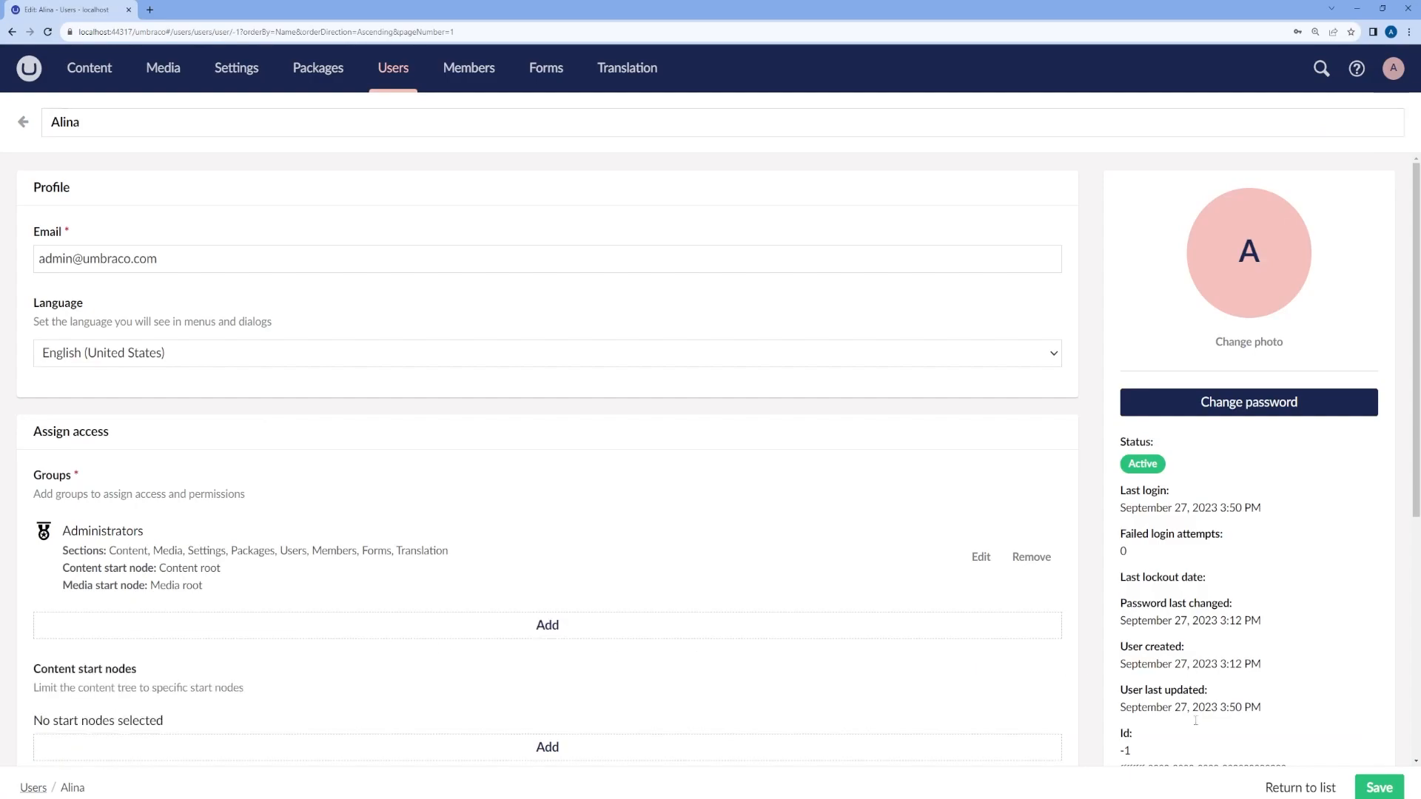
left_click(1388, 791)
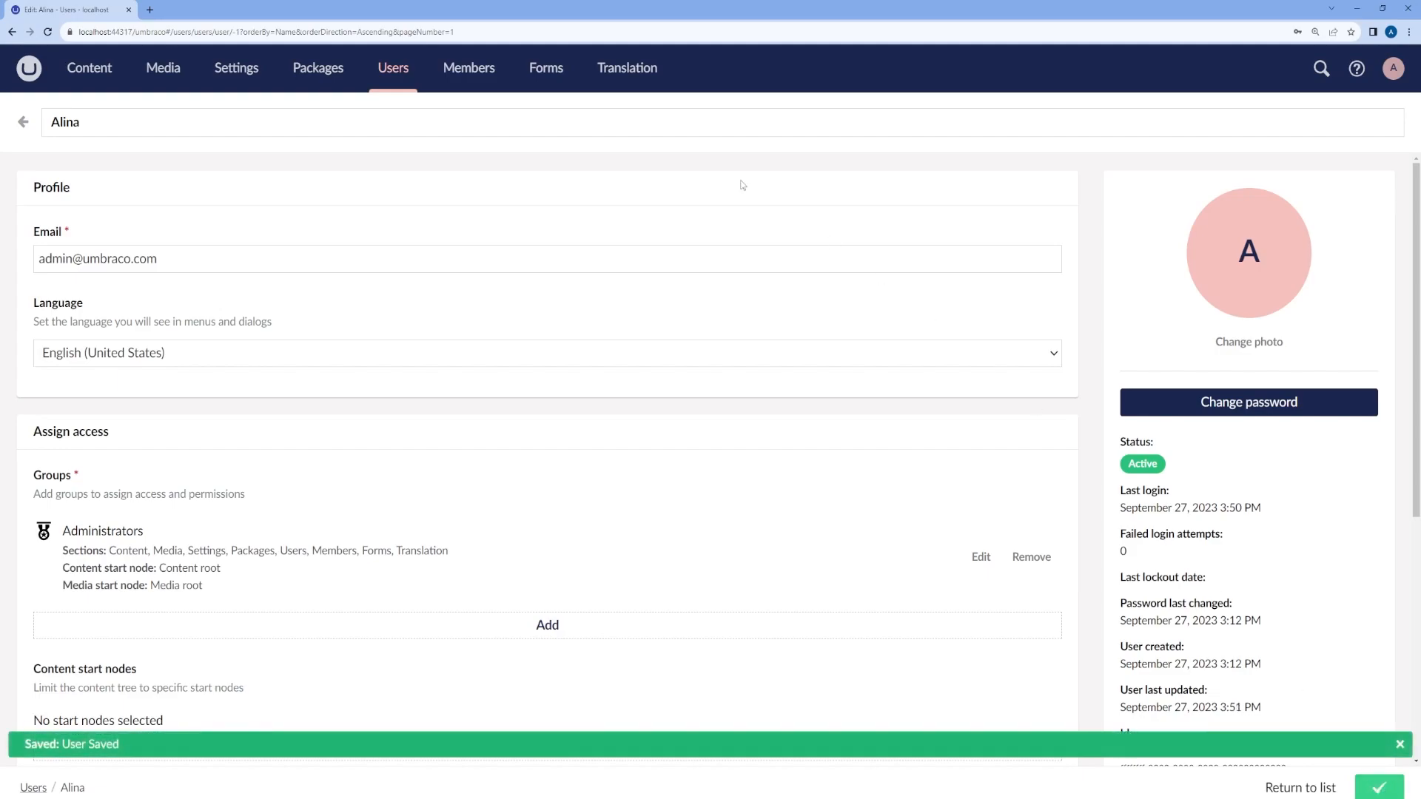
left_click(464, 76)
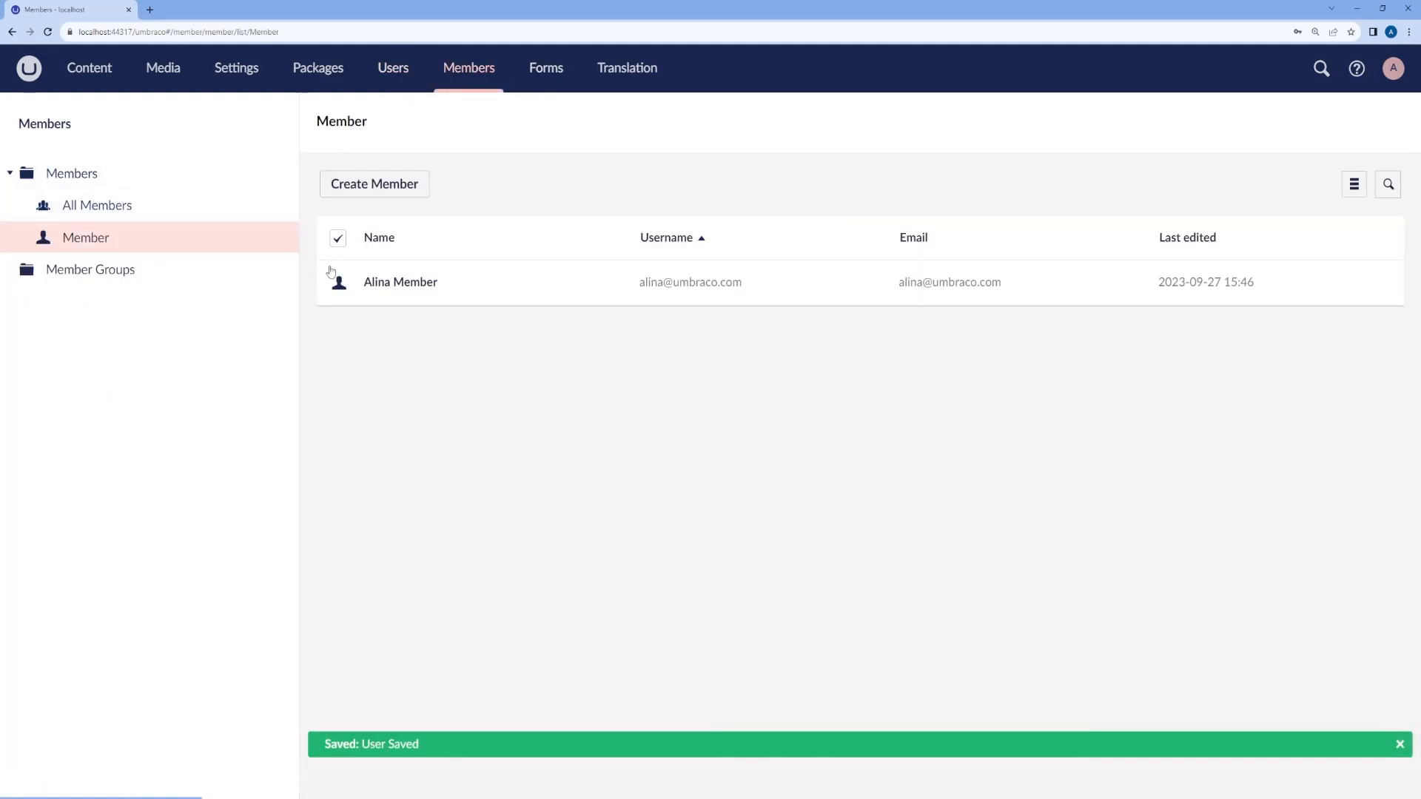
Step: Open the new member's record and review its Created and Last edited dates and member type
left_click(419, 284)
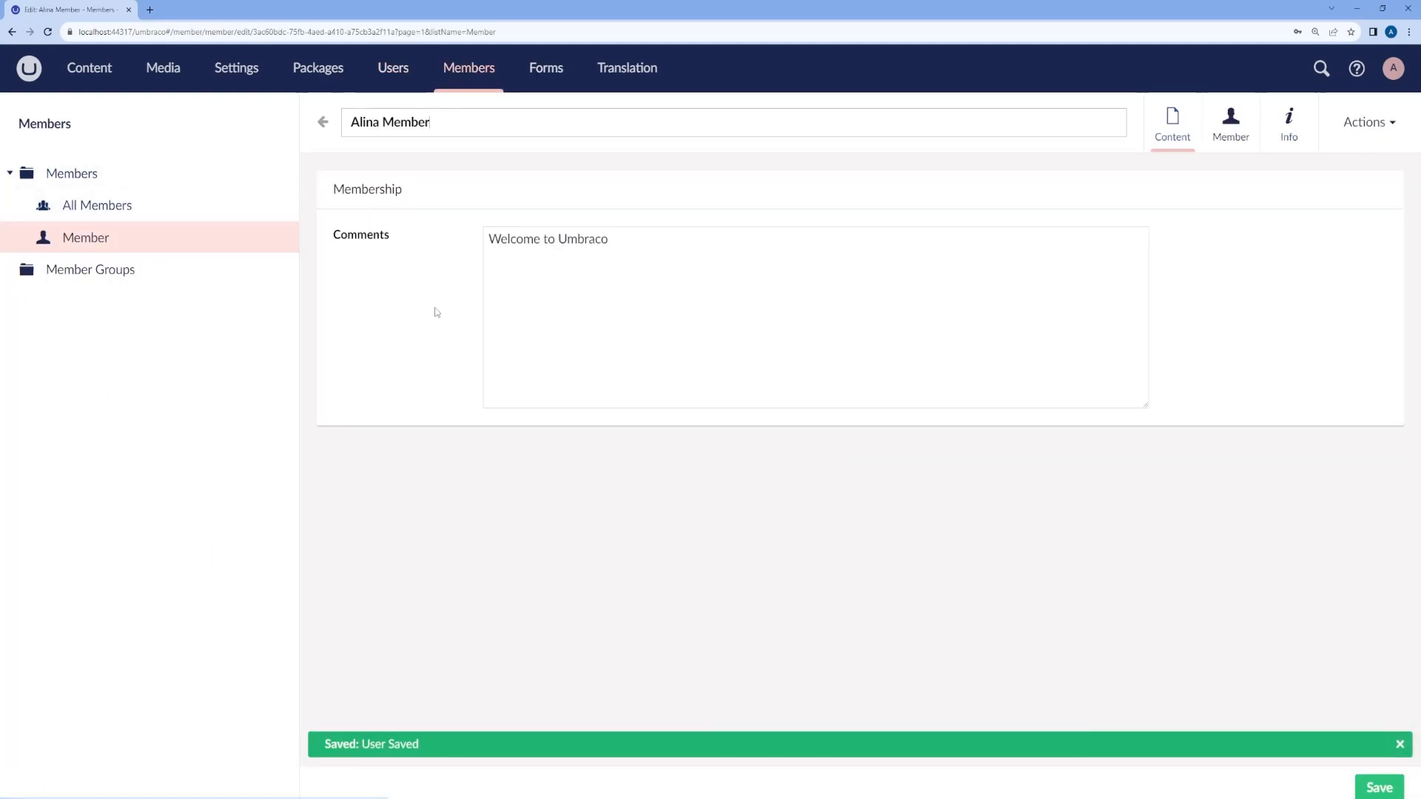
left_click(1231, 129)
scroll(496, 481, "down", 2)
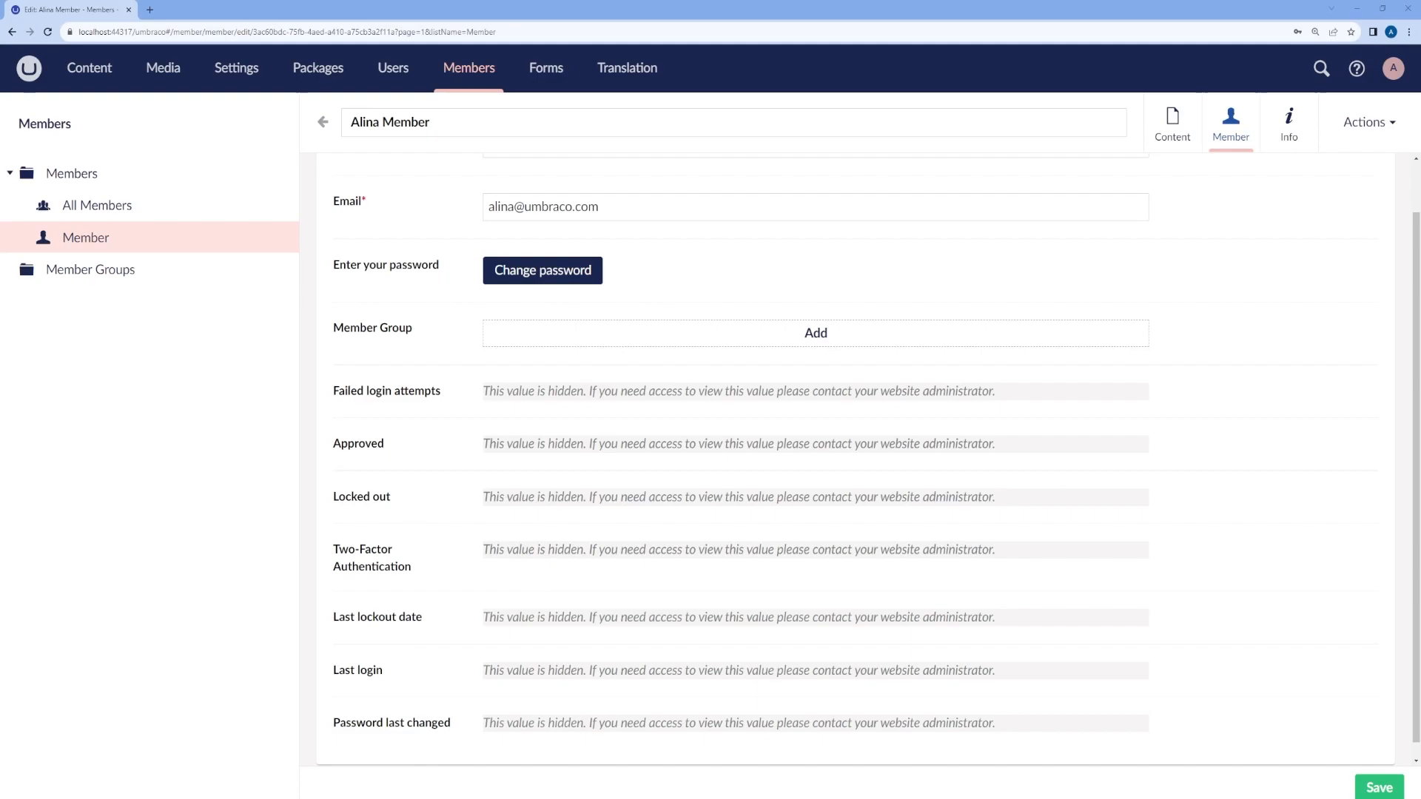
left_click(1287, 137)
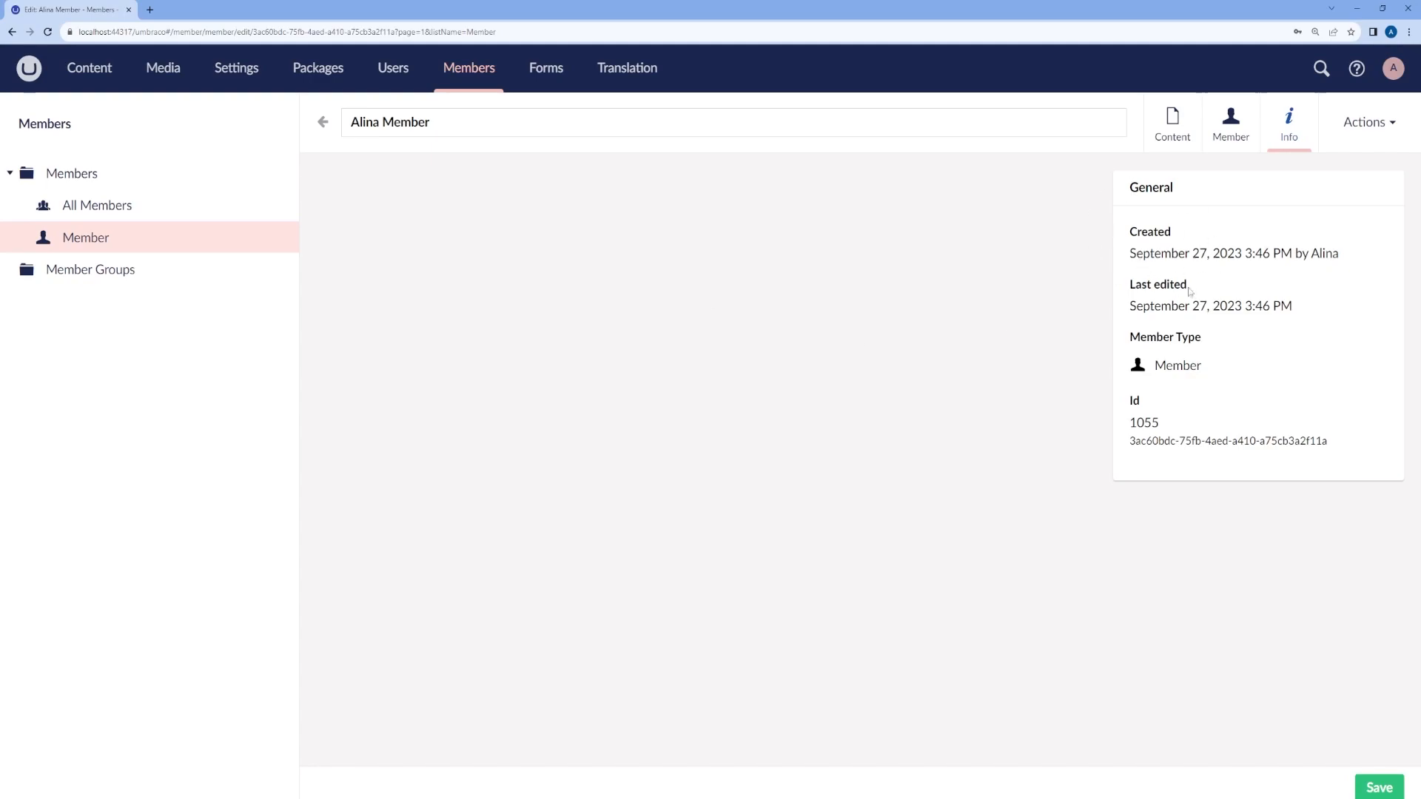
left_click_drag(1143, 234, 1179, 239)
left_click_drag(1134, 286, 1191, 291)
left_click_drag(1130, 338, 1202, 345)
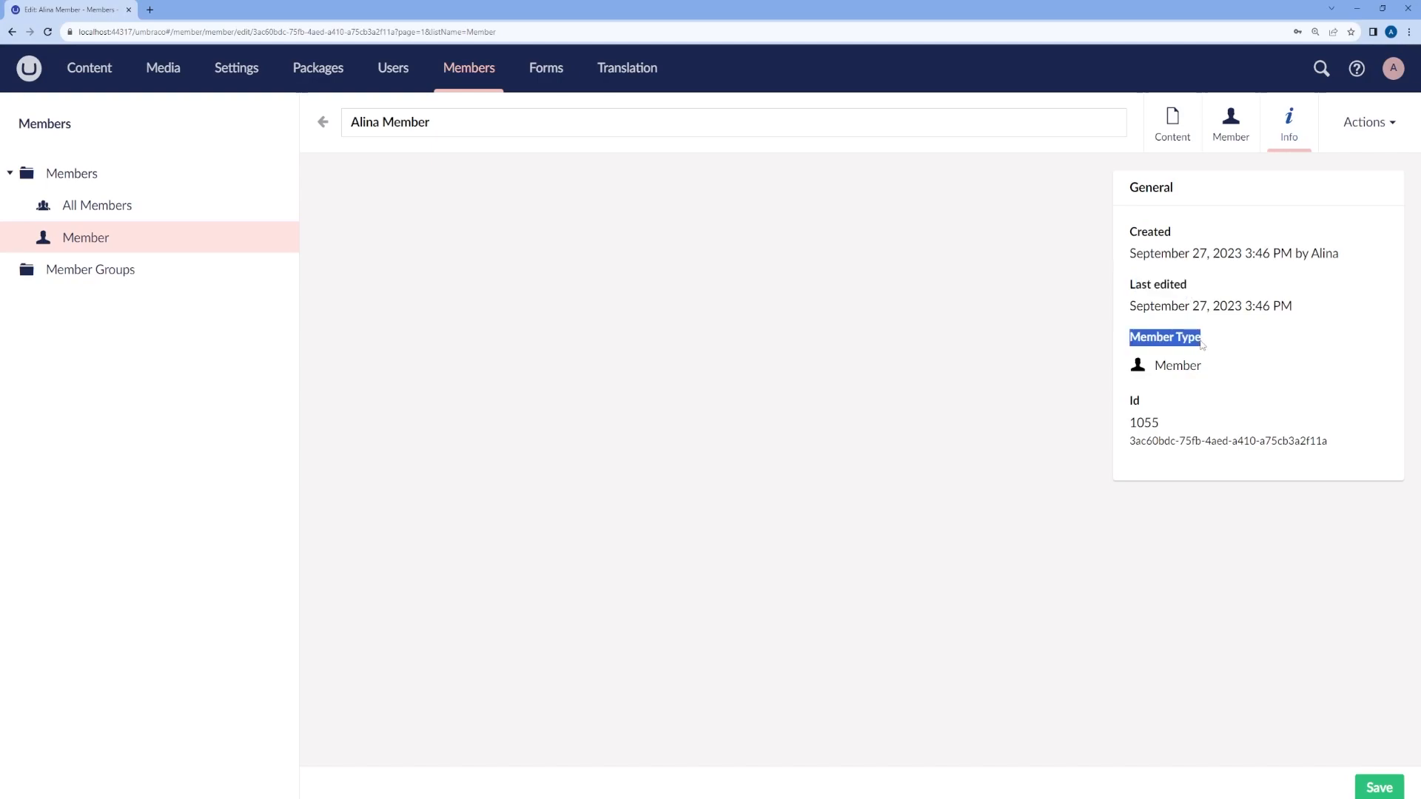
left_click(1131, 404)
left_click(1381, 122)
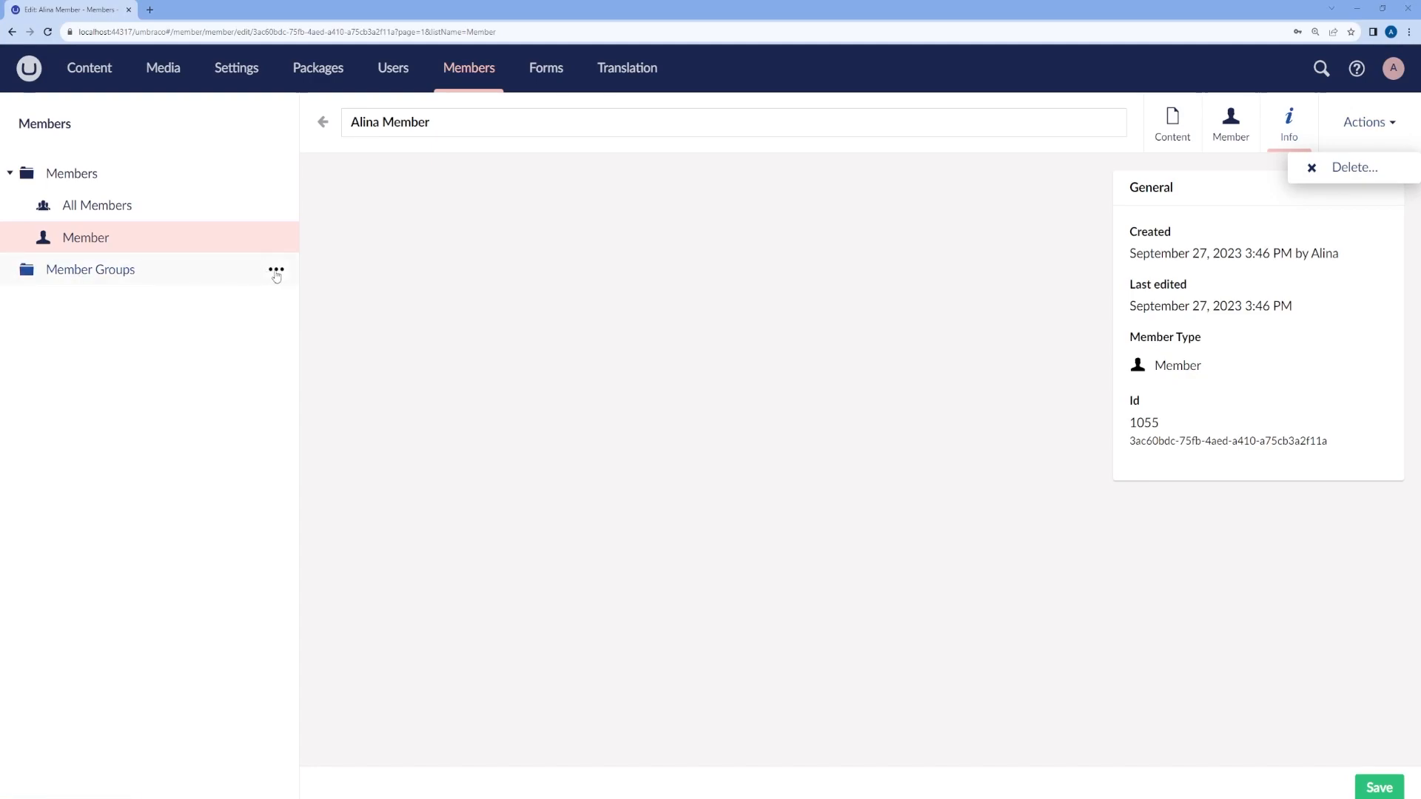
Step: Create and save a member group named 'Member Group', leaving its actions list without deleting
left_click(276, 271)
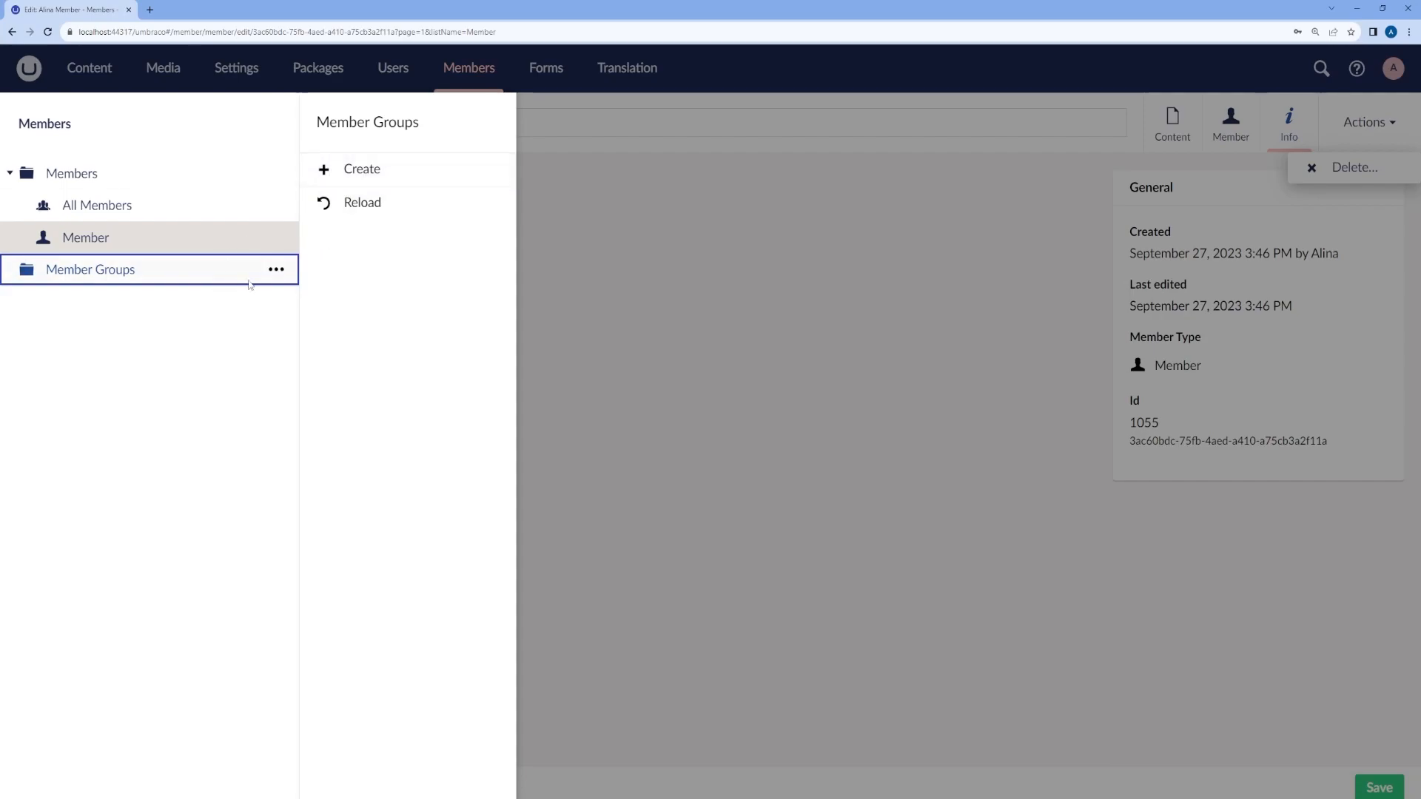
left_click(362, 171)
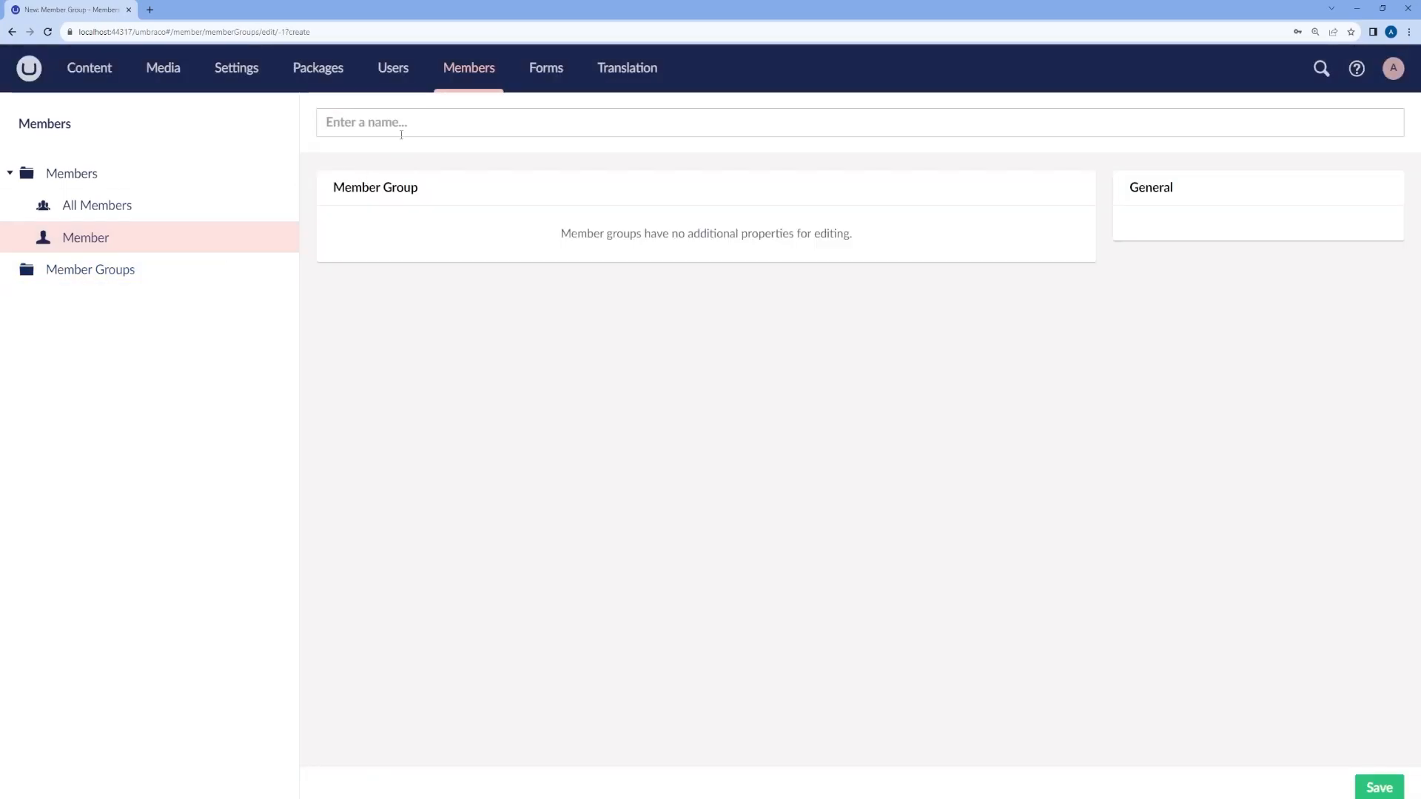
type("Member Group")
left_click(1380, 787)
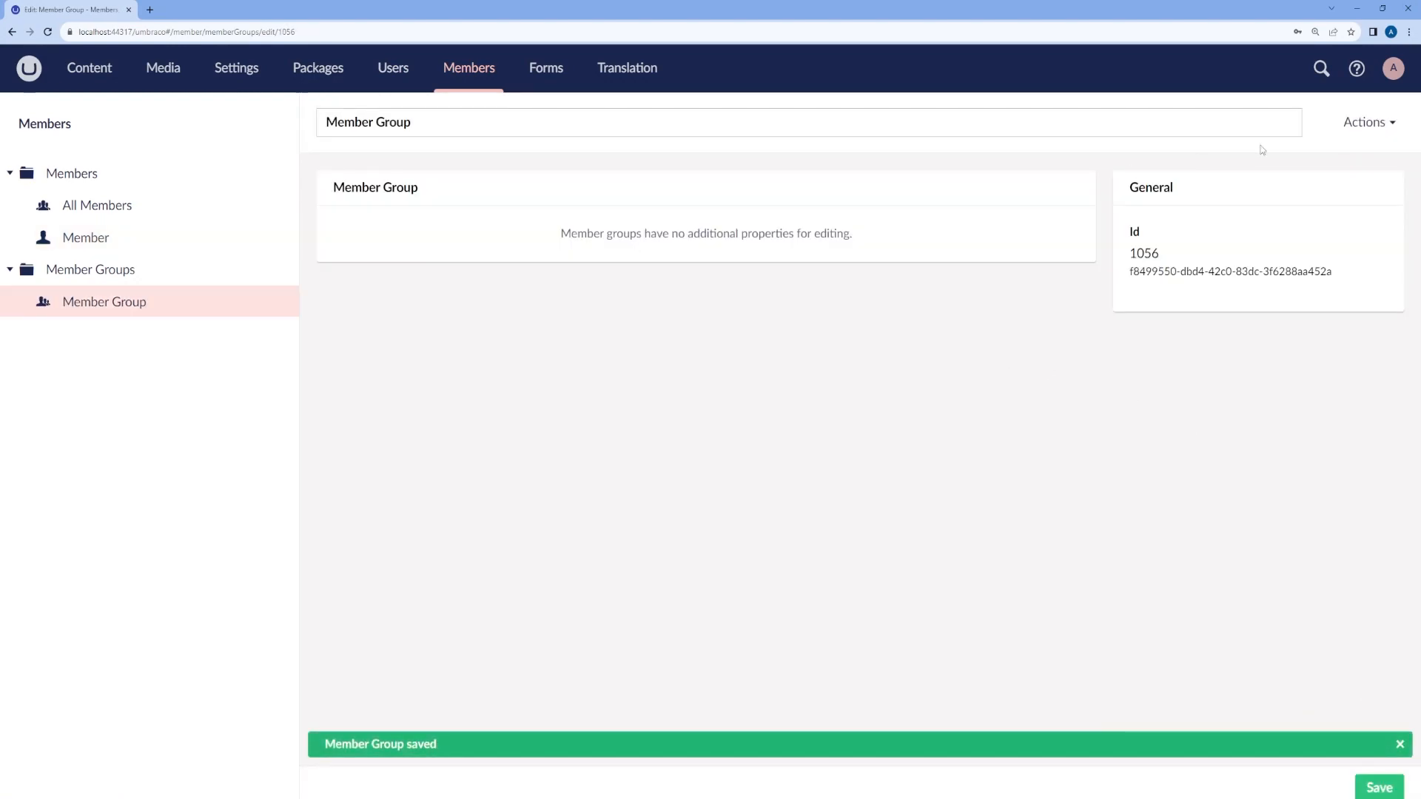
left_click(1370, 127)
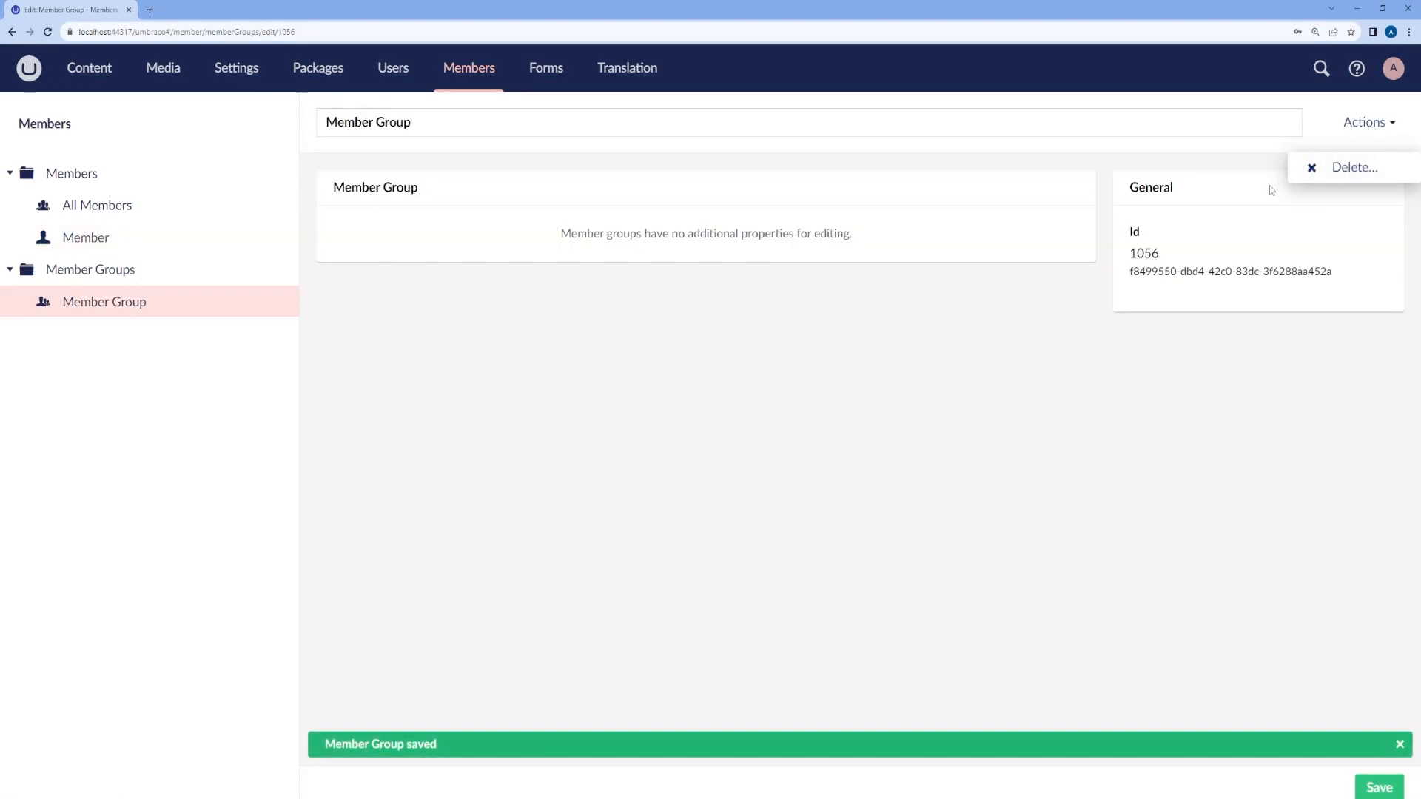
left_click(604, 406)
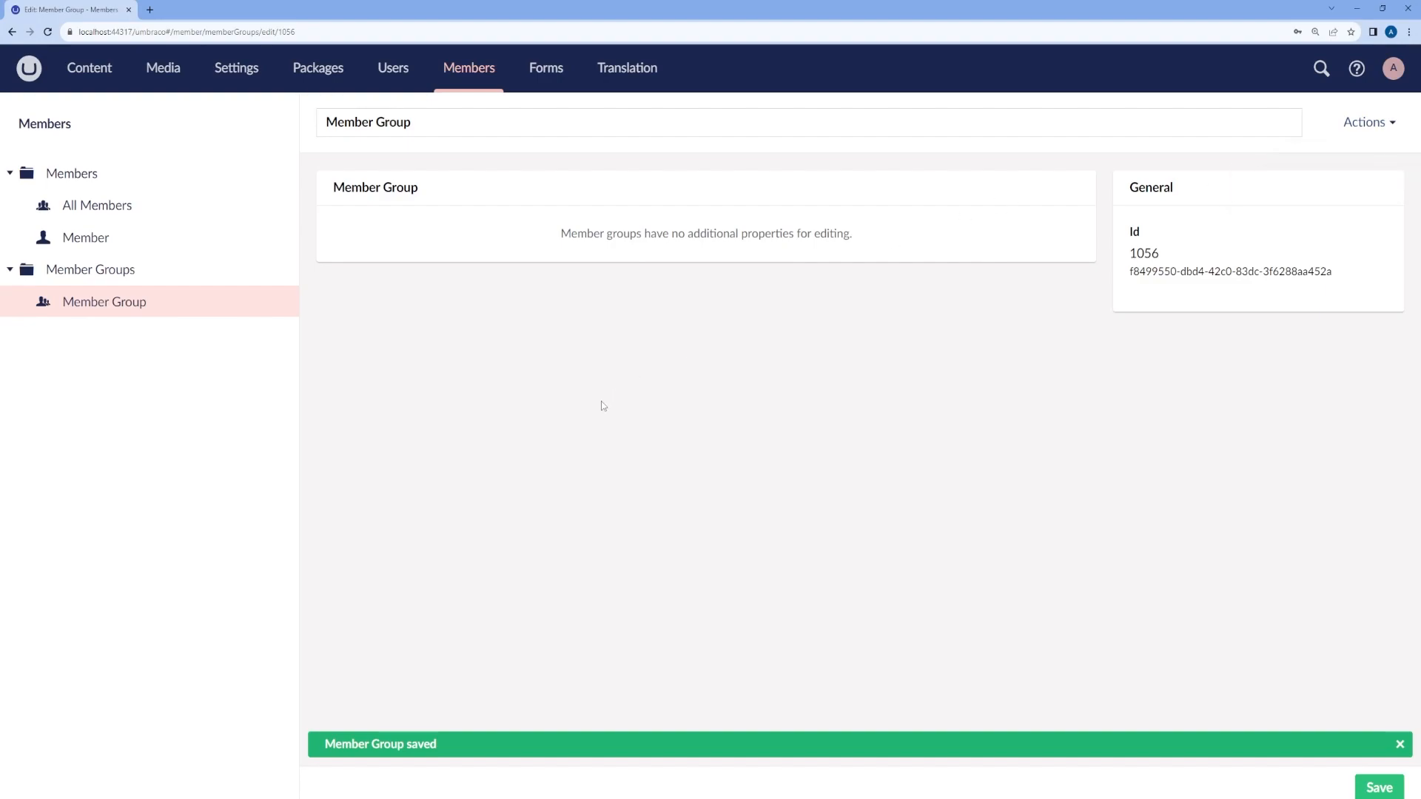
Step: Assign 'Member Group' to the existing member's record and save it
left_click(96, 240)
left_click(405, 286)
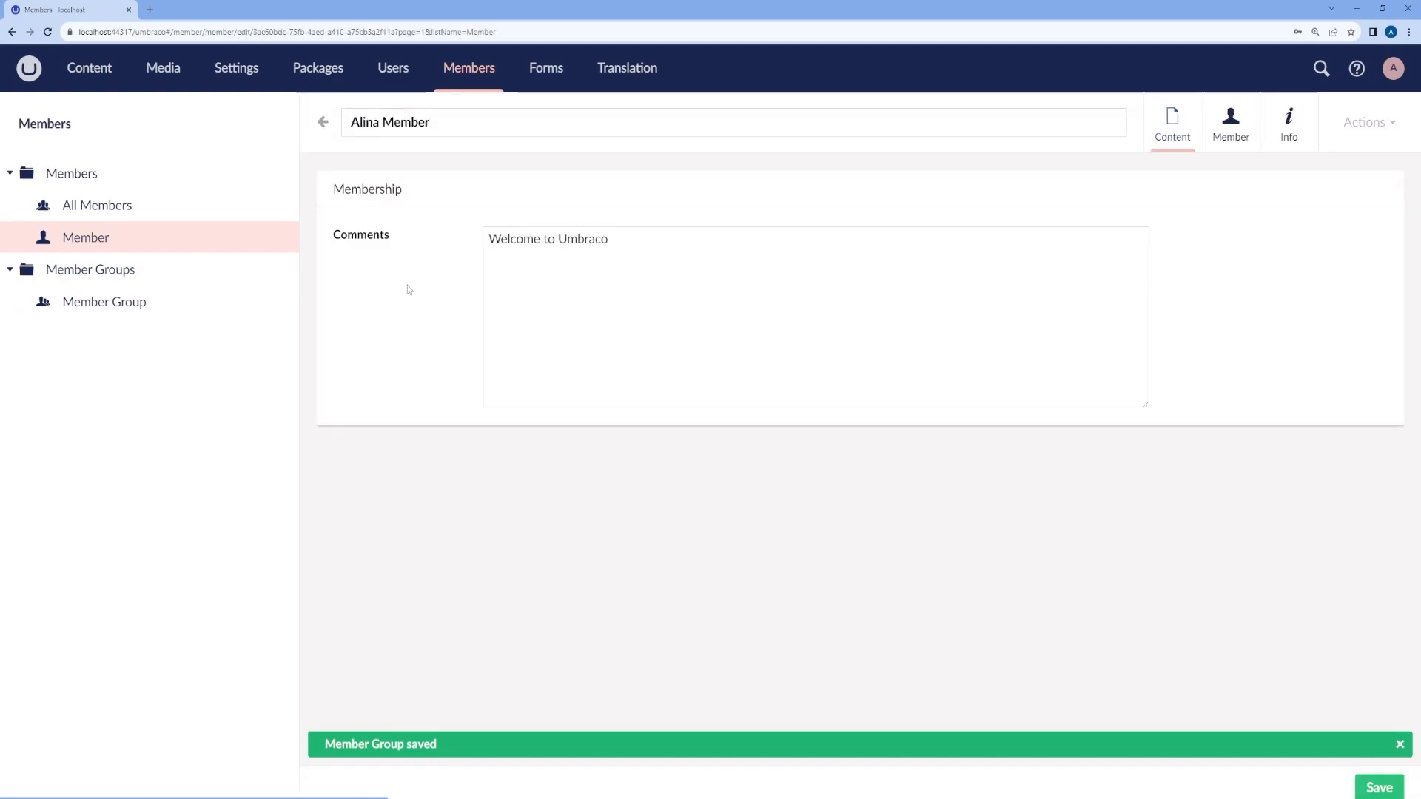
left_click(1231, 130)
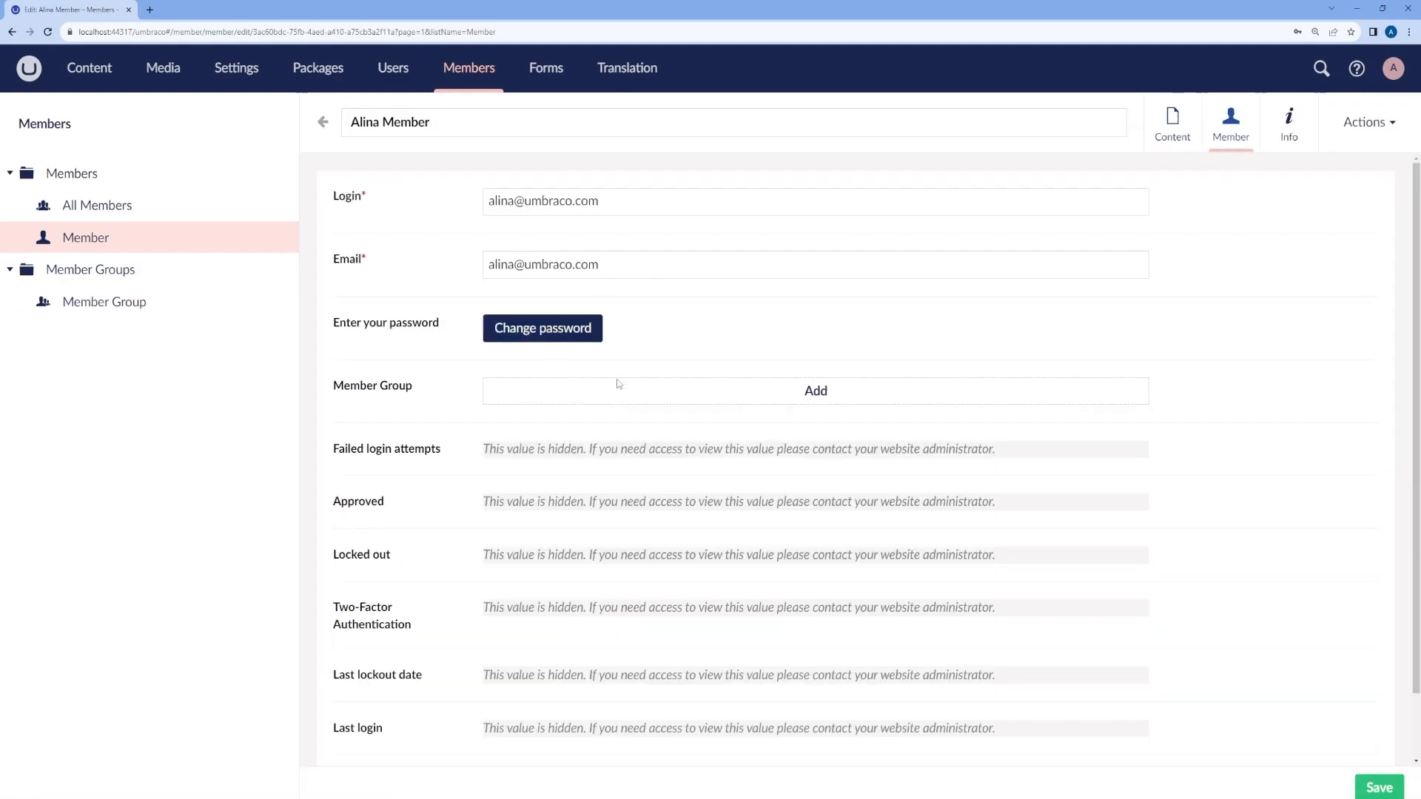
left_click(730, 388)
left_click(1112, 169)
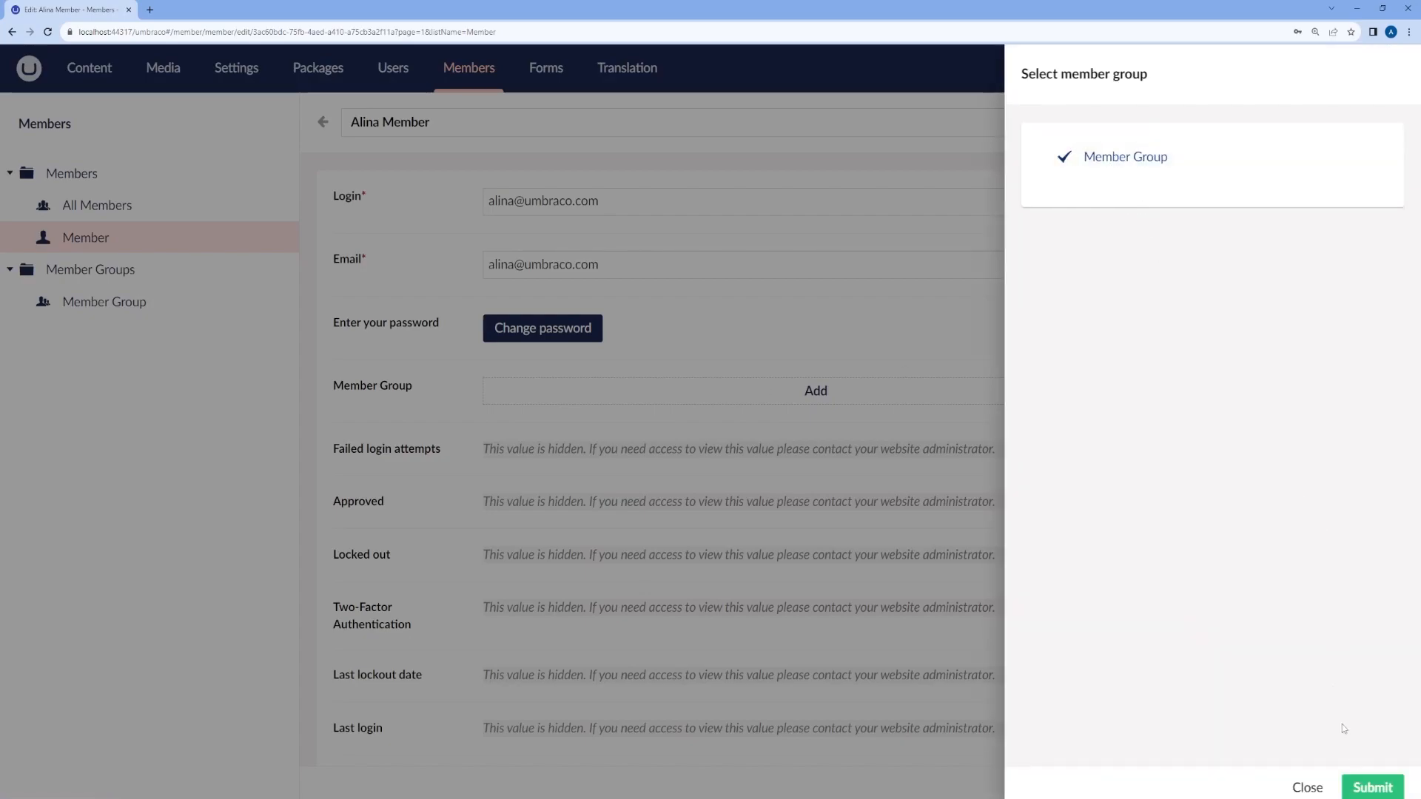
left_click(1378, 788)
left_click(1385, 789)
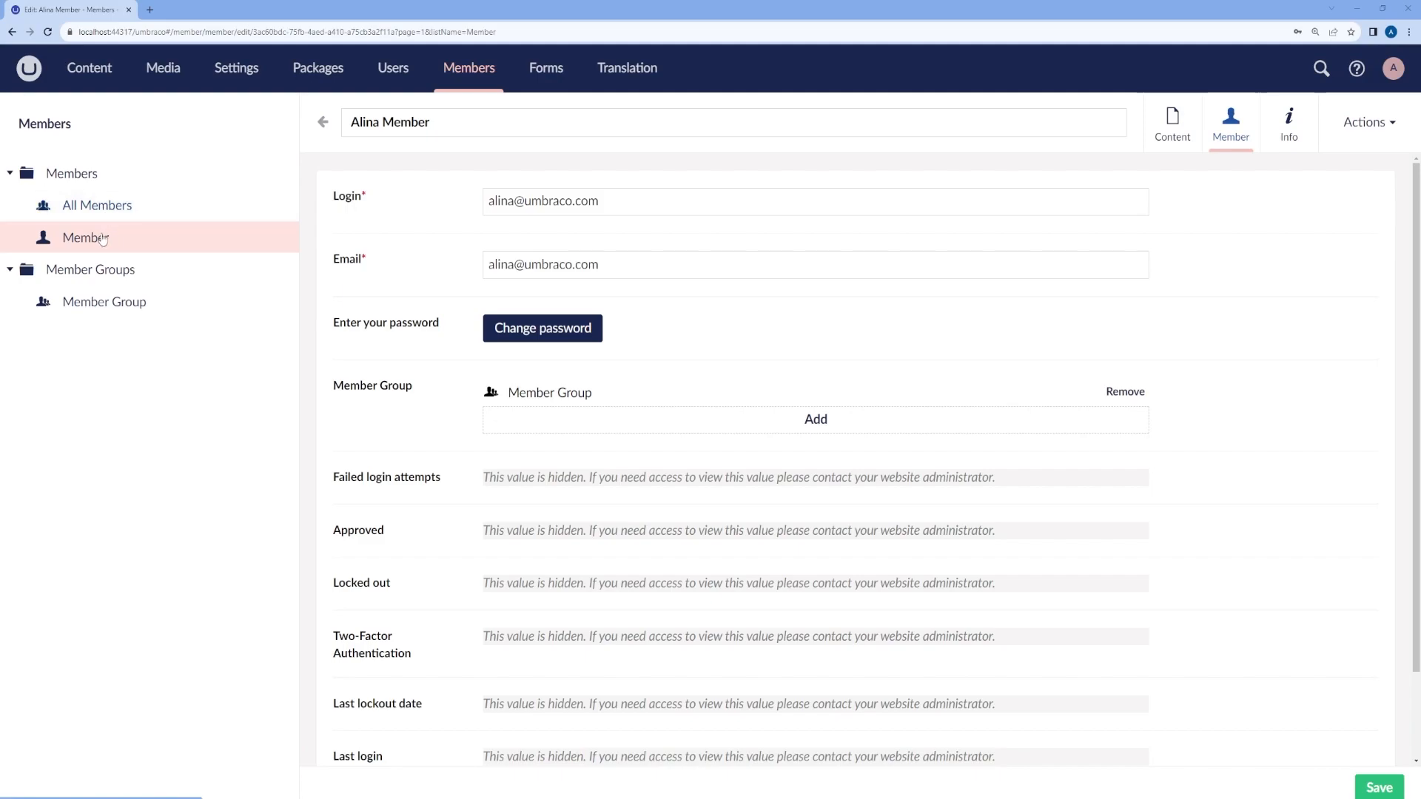
Step: Create a second Member-type member with its full name and the comment 'Welcome to Umbraco'
left_click(276, 173)
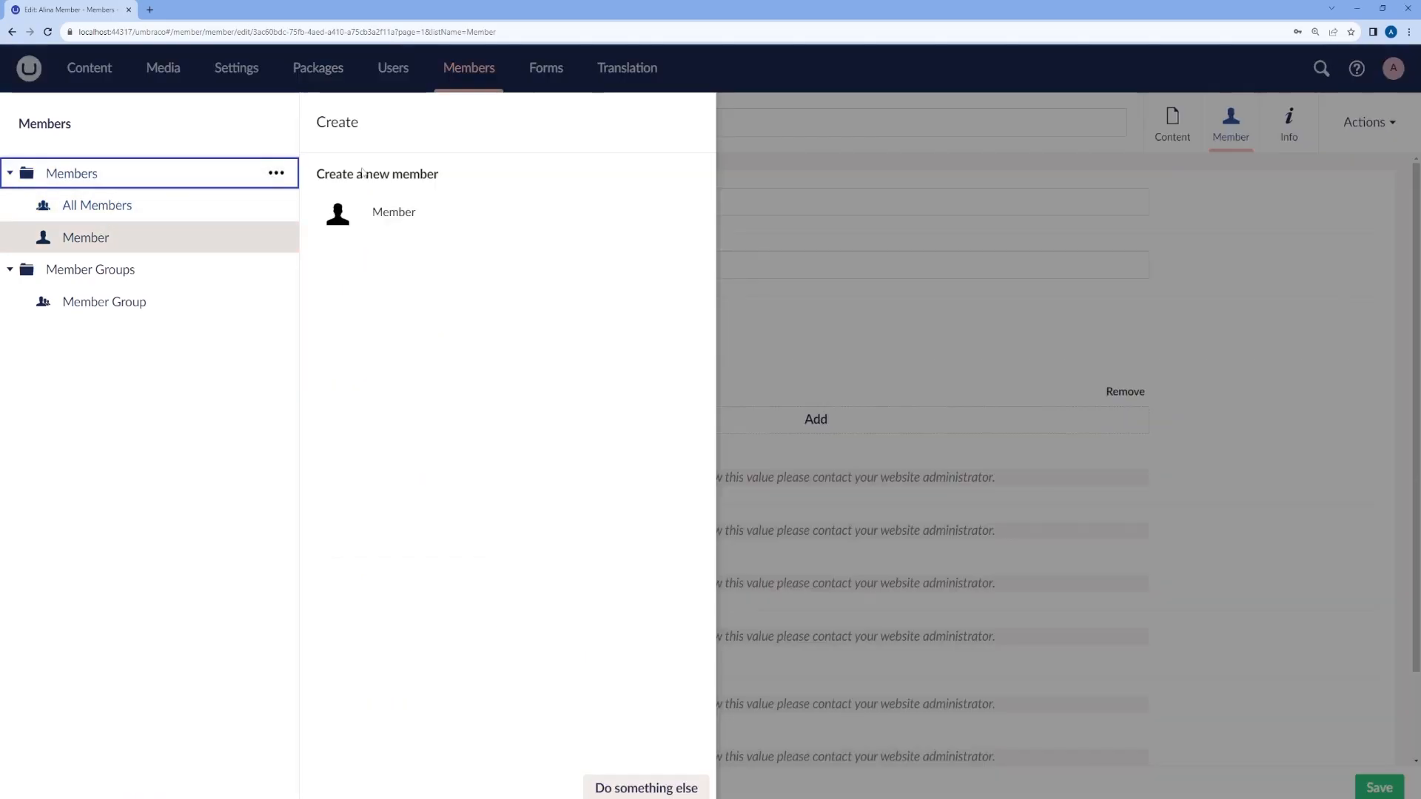
left_click(393, 213)
type("John Doe")
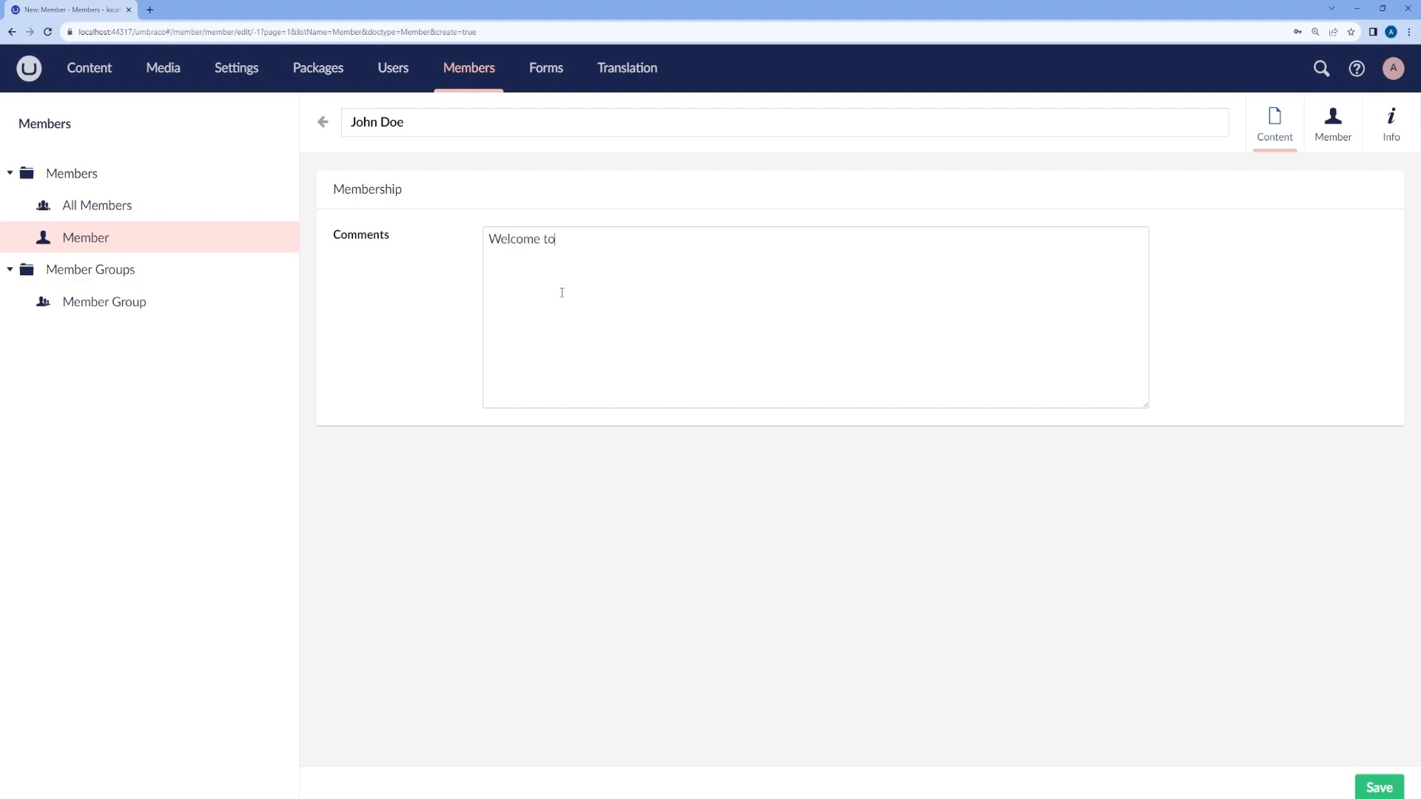
type("braco")
Step: Enter the second member's e-mail address as the login and reuse it for Email
left_click(1333, 122)
left_click(538, 208)
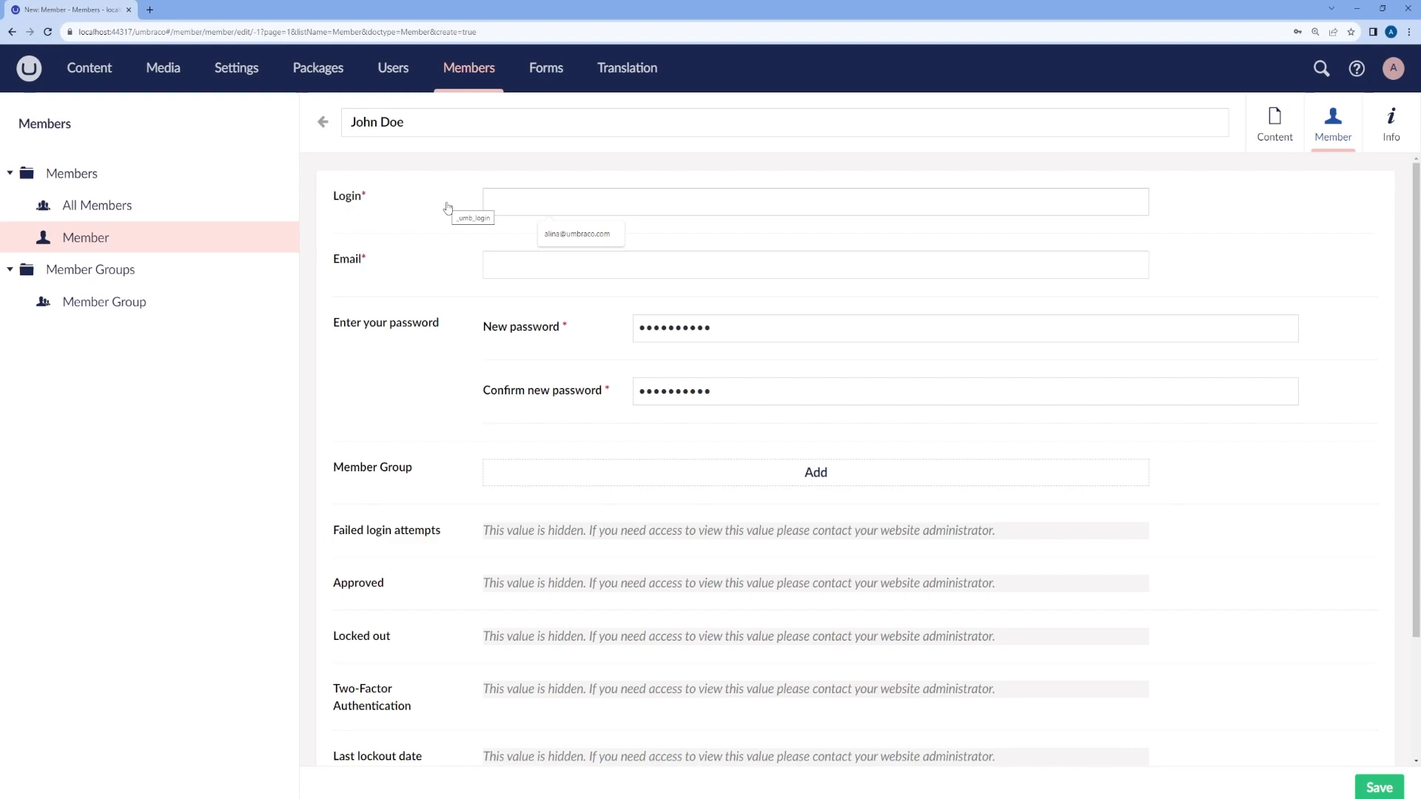
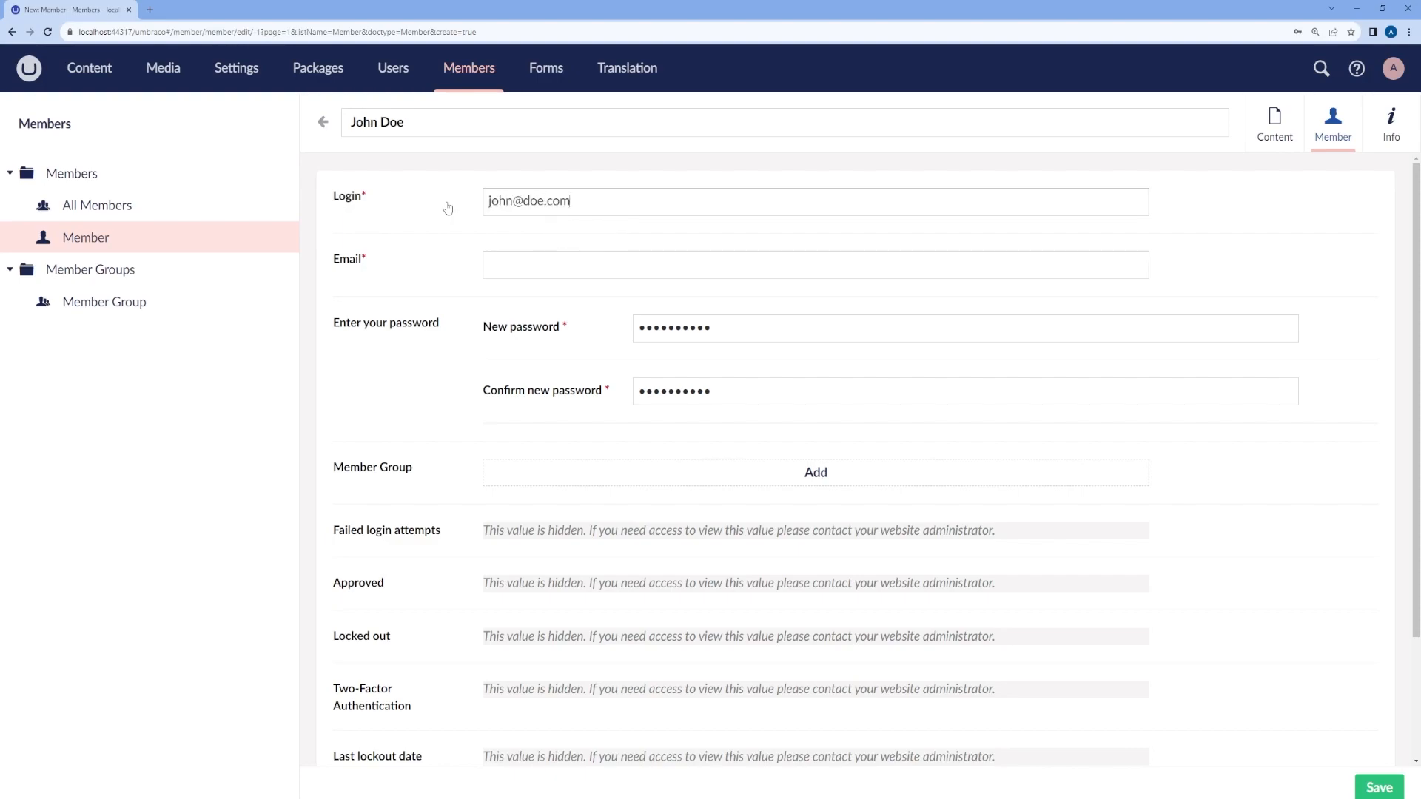
key("ctrl+a")
key("ctrl+c")
left_click(492, 265)
key("ctrl+v")
Step: Set and confirm the password, save the member, and show the All Members list
left_click_drag(734, 327, 610, 334)
type("••••••")
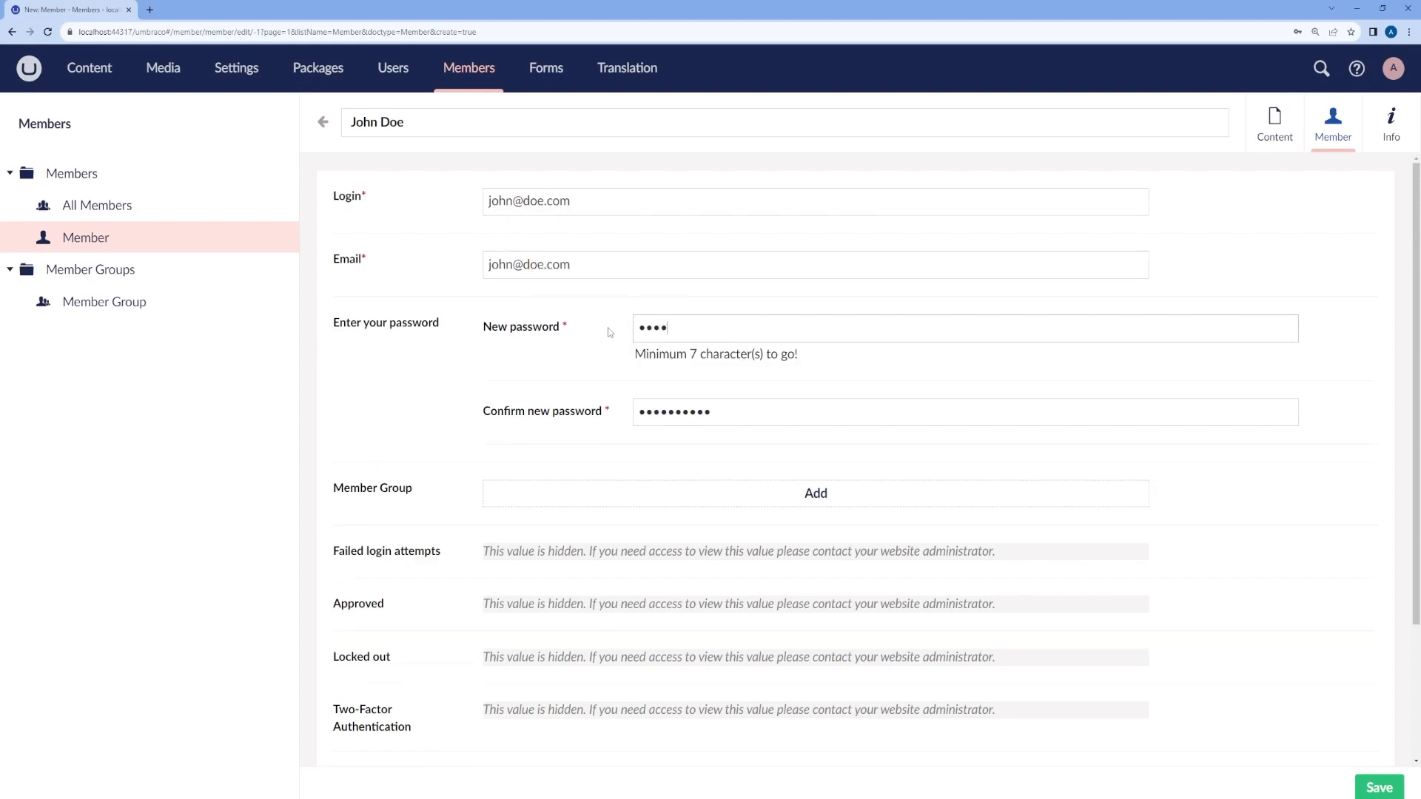
type("••••")
left_click_drag(723, 399, 619, 401)
type("••••••••••")
key("ctrl+s")
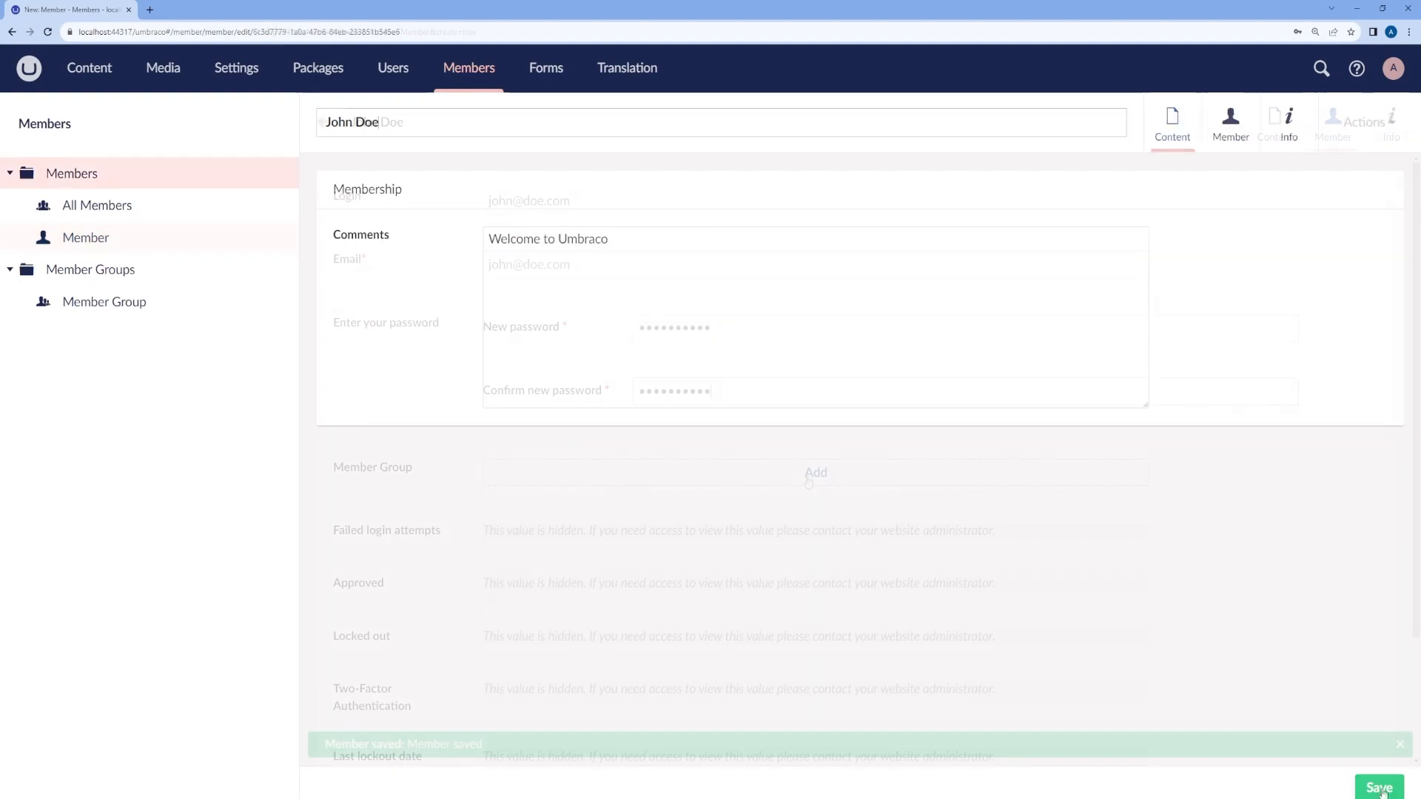
left_click(106, 213)
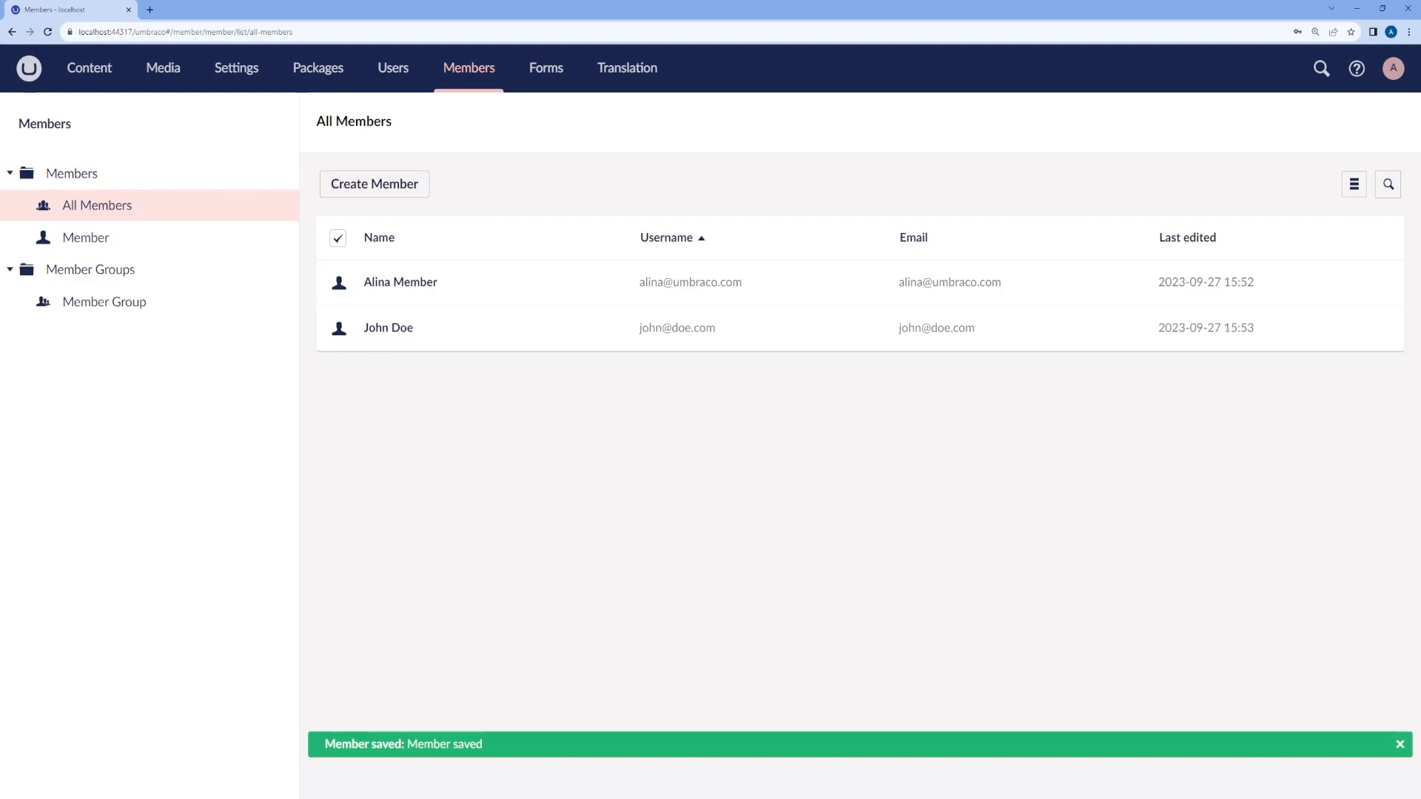
Step: Sort the All Members list by name both ways, then by last edited, newest first
left_click(380, 240)
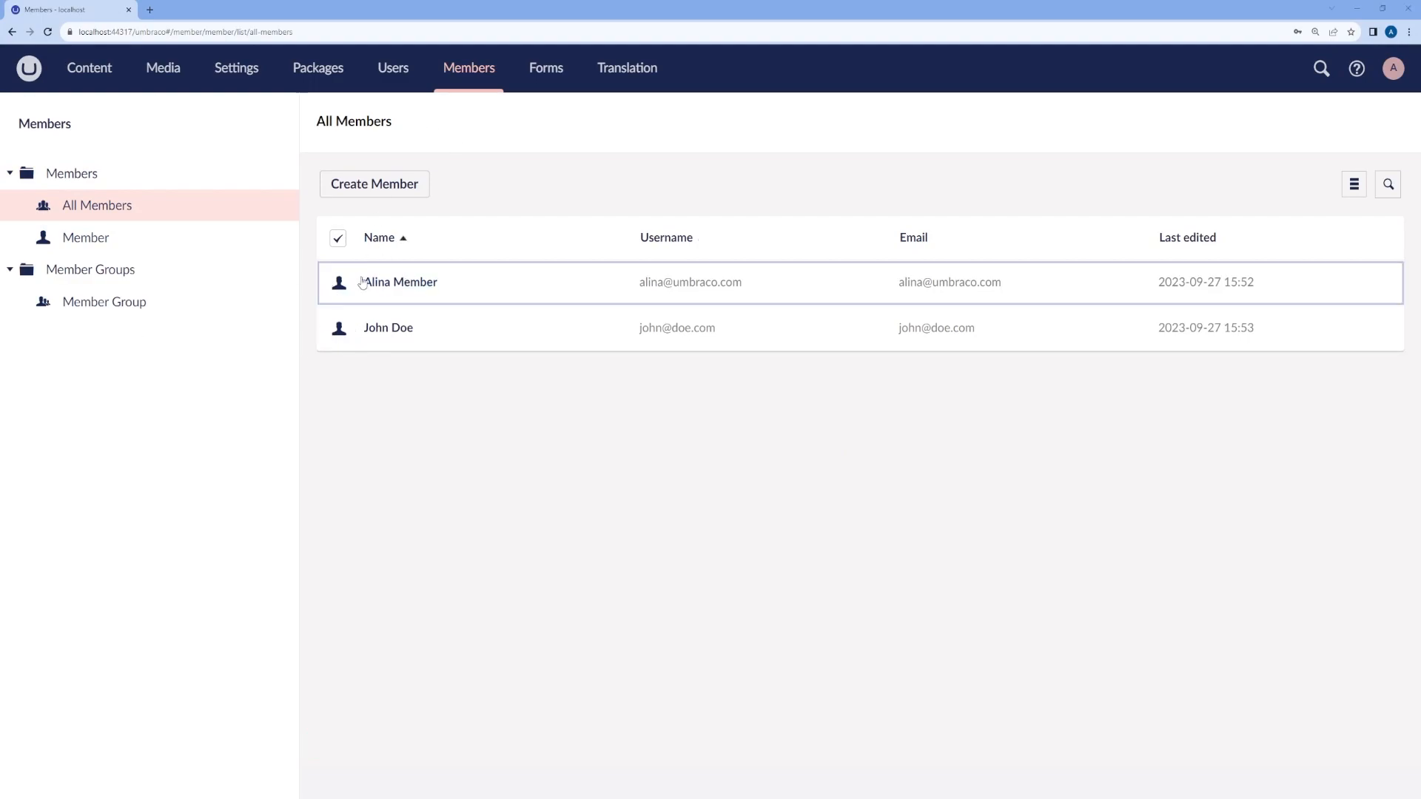
left_click(395, 243)
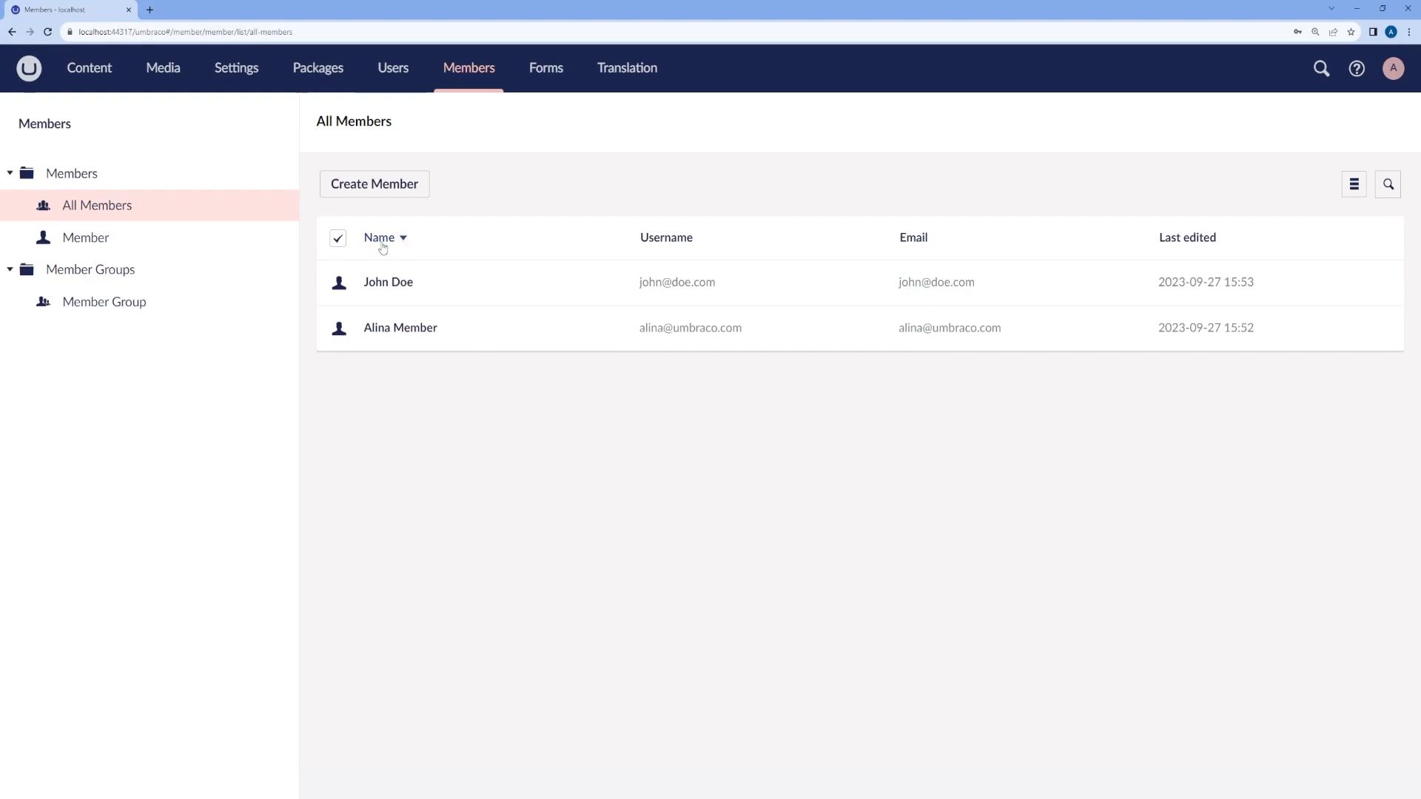
left_click(395, 242)
left_click(400, 242)
left_click(401, 242)
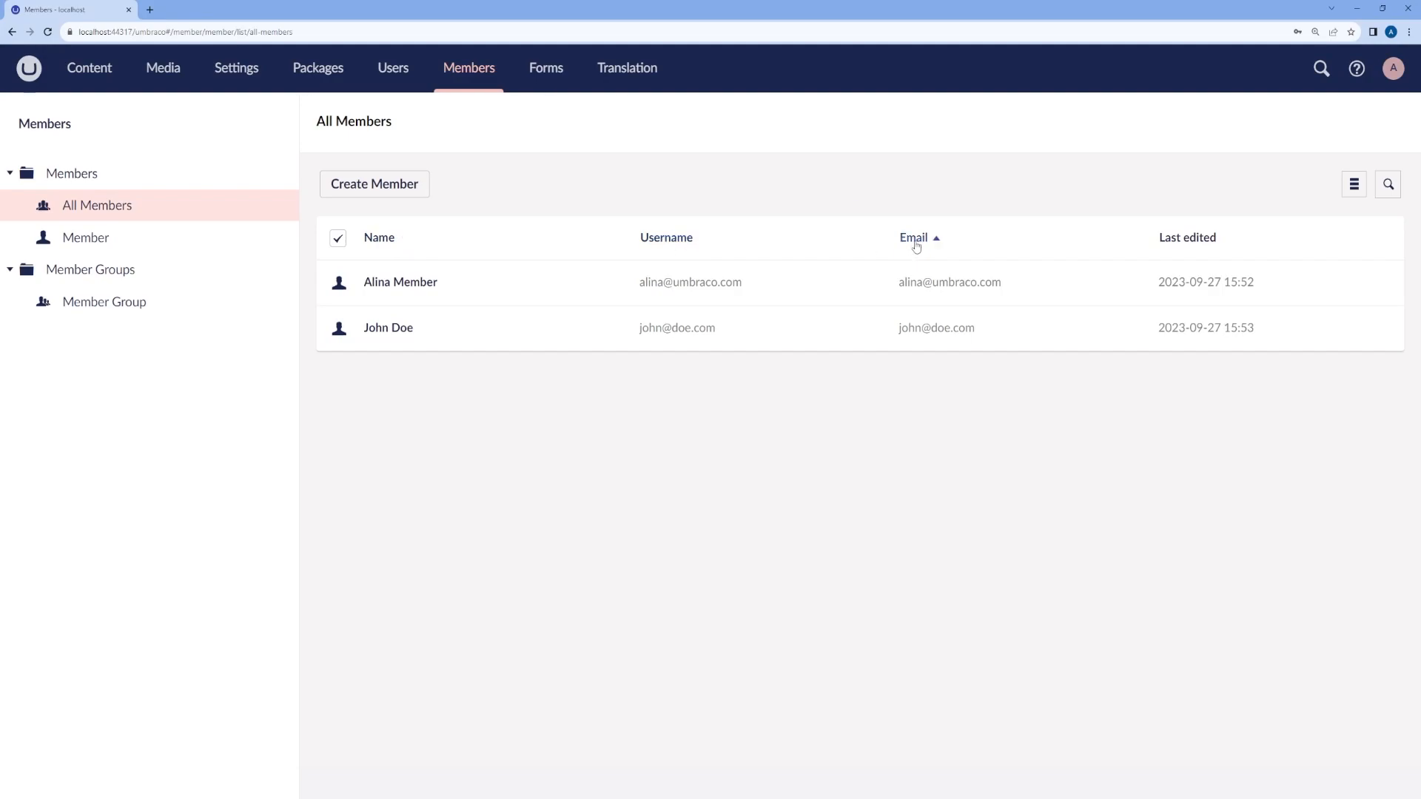
left_click(1187, 238)
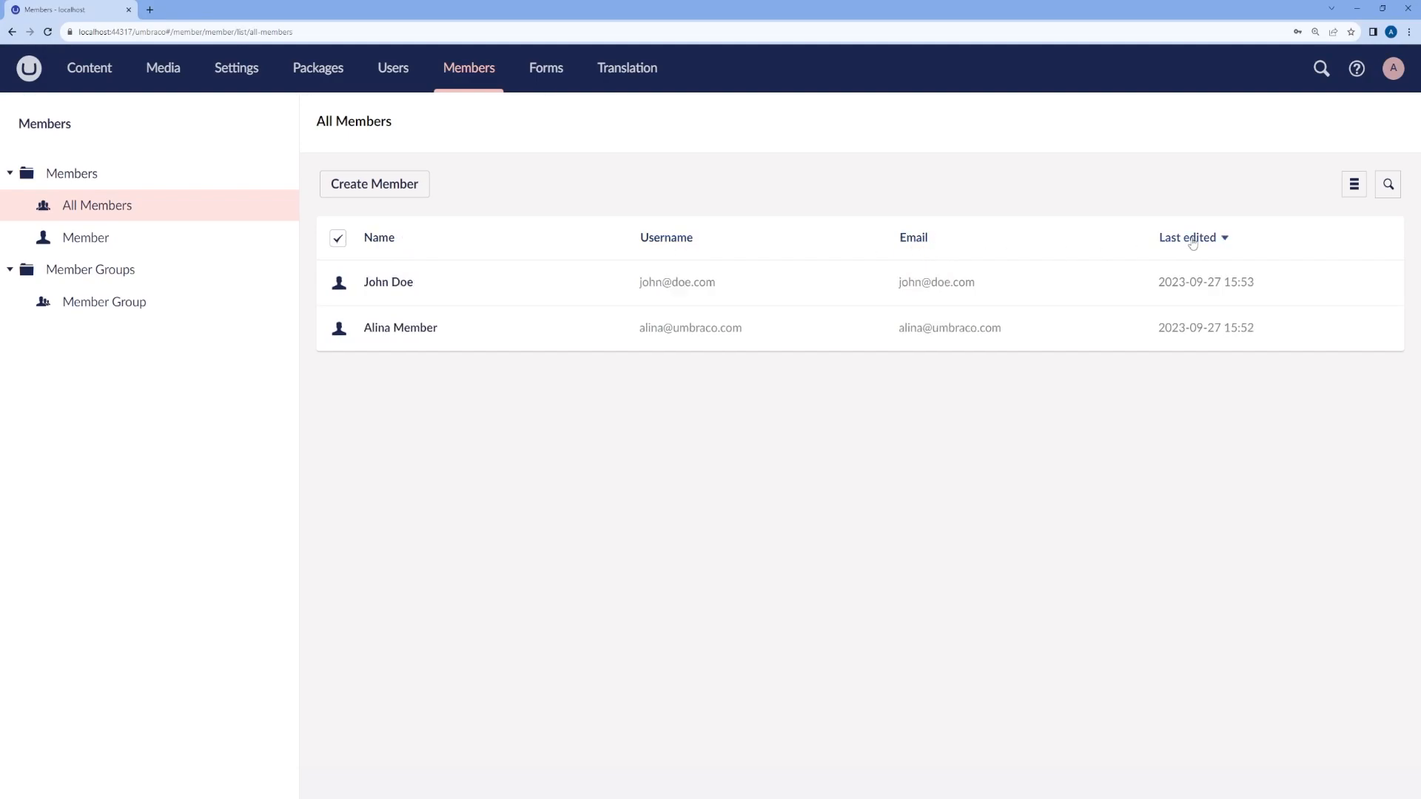
Step: Switch the member list to the card layout and open the first member's record
left_click(1354, 185)
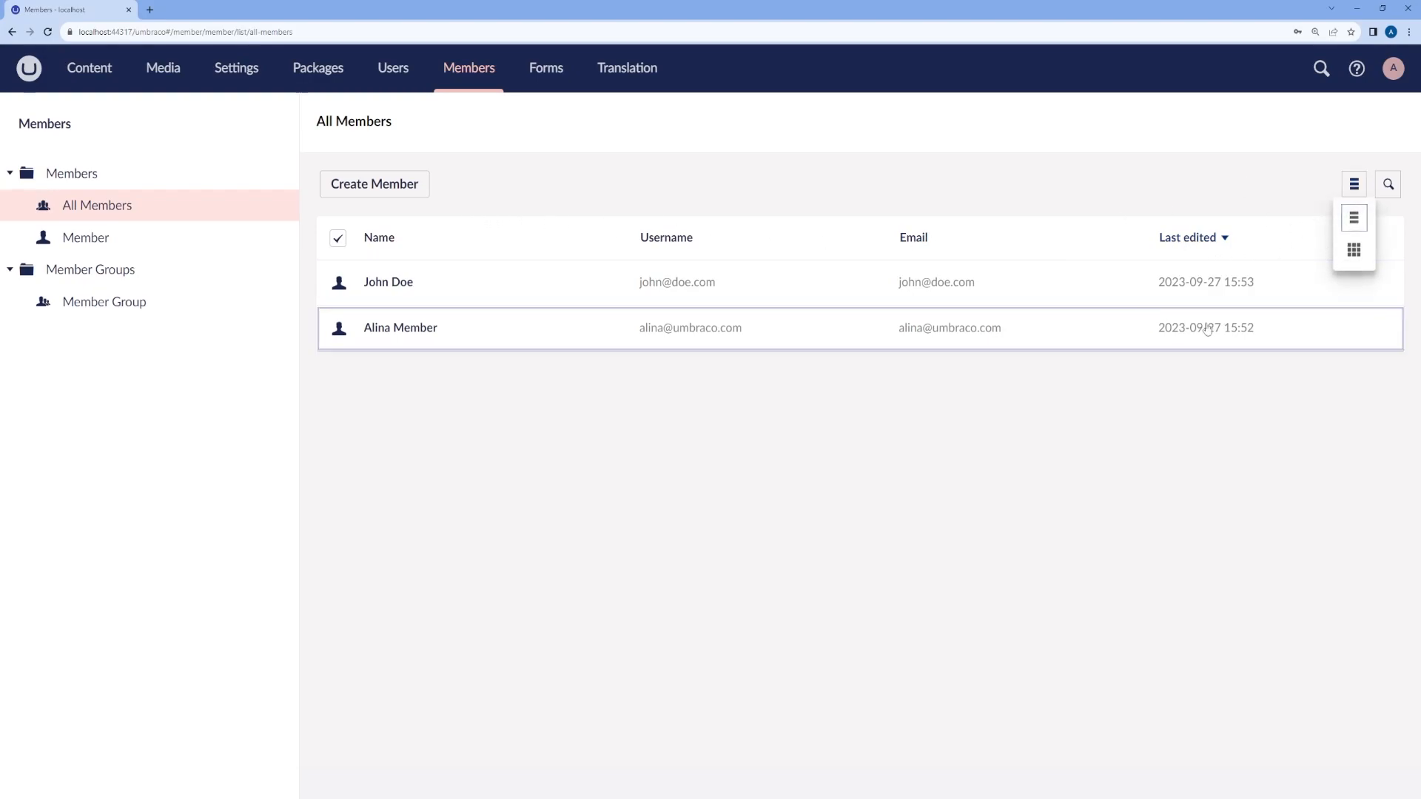
left_click(1354, 250)
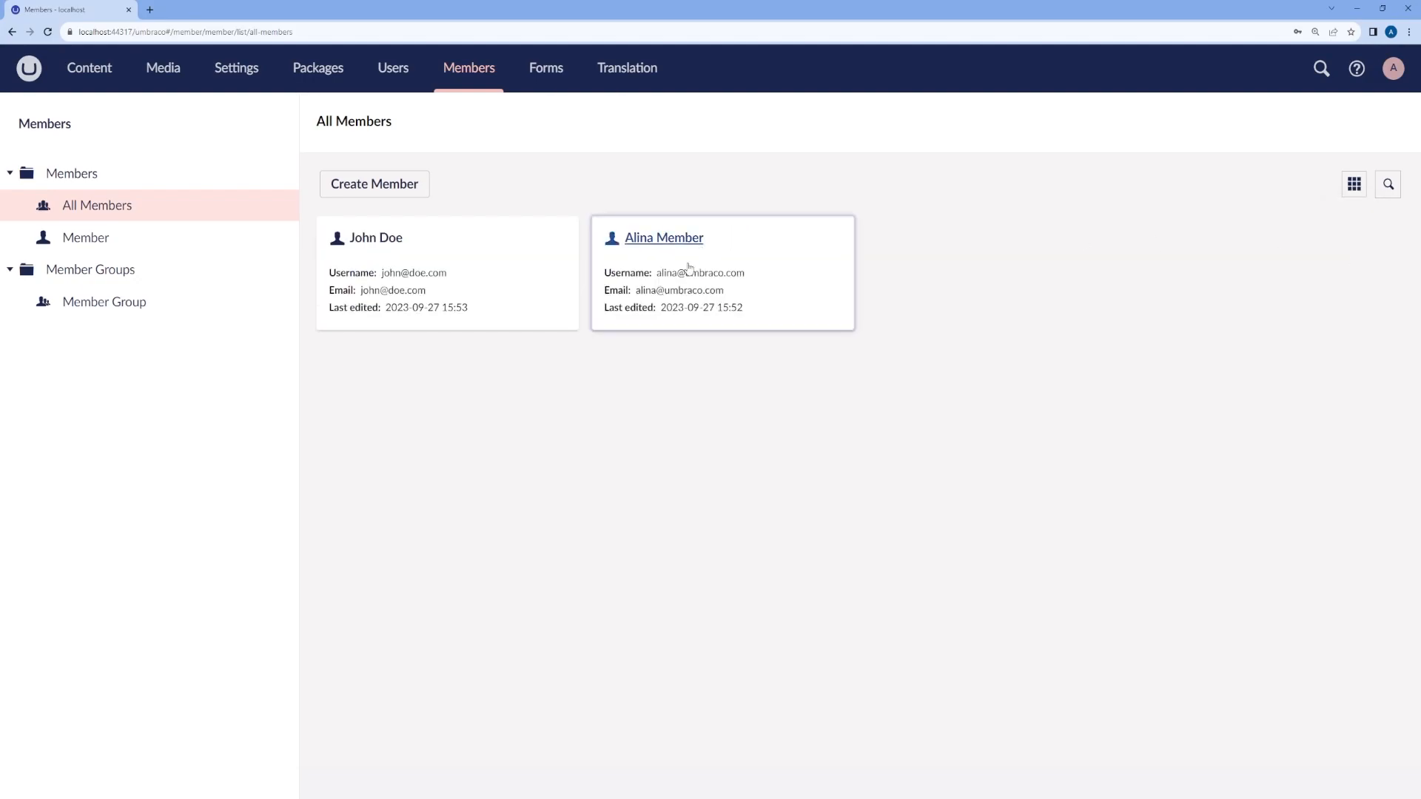
left_click(431, 239)
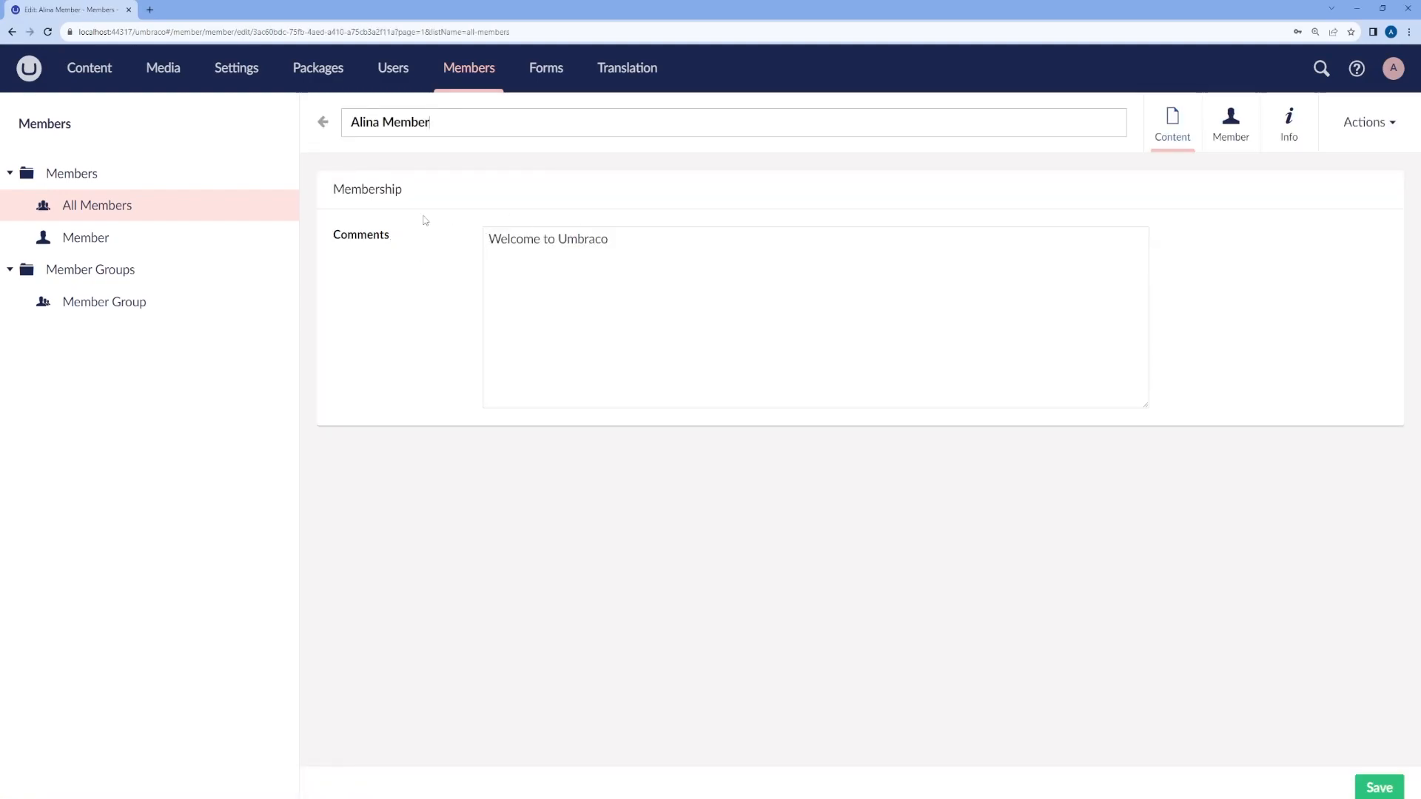
Step: Check the first member's group assignment on the Member tab, then its Info details
left_click(1231, 127)
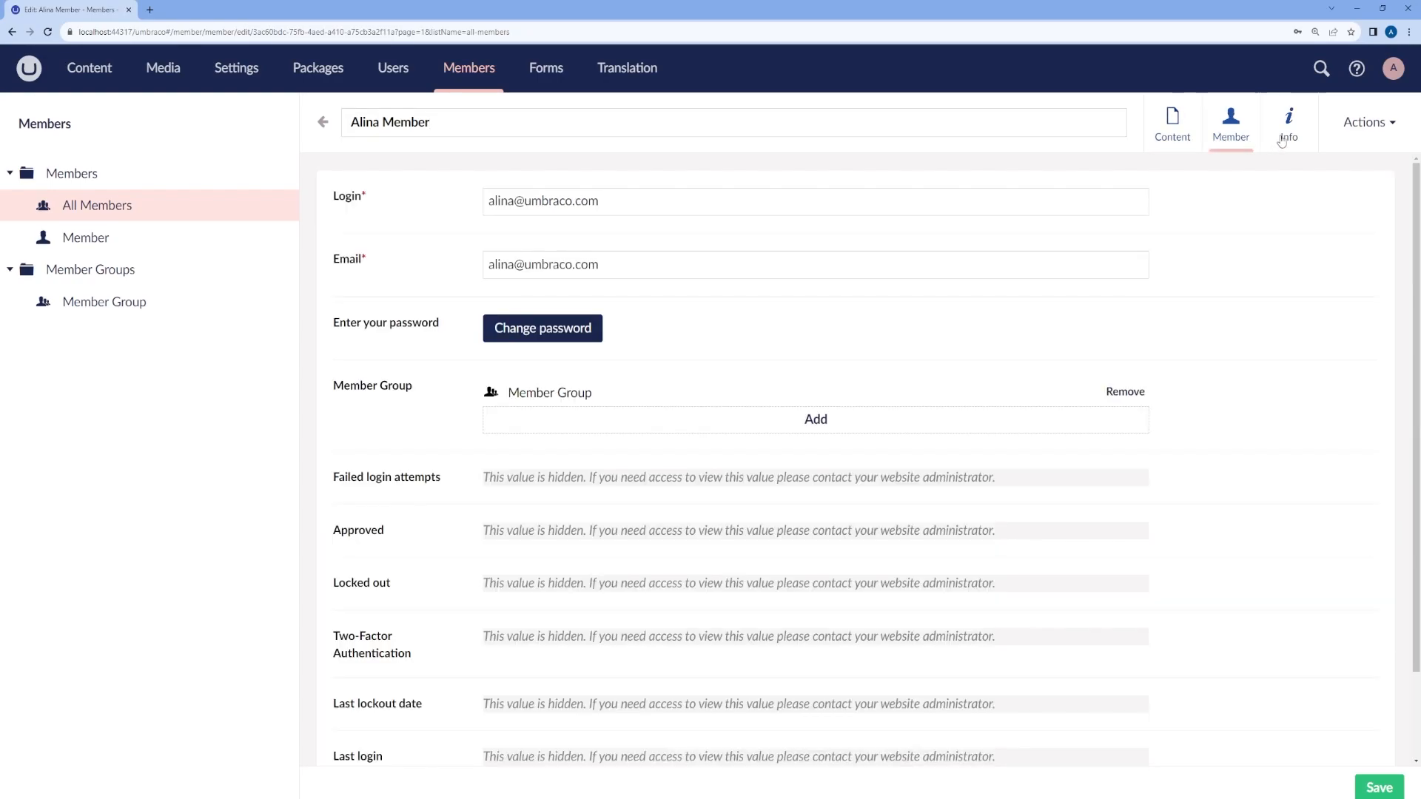
left_click(1283, 141)
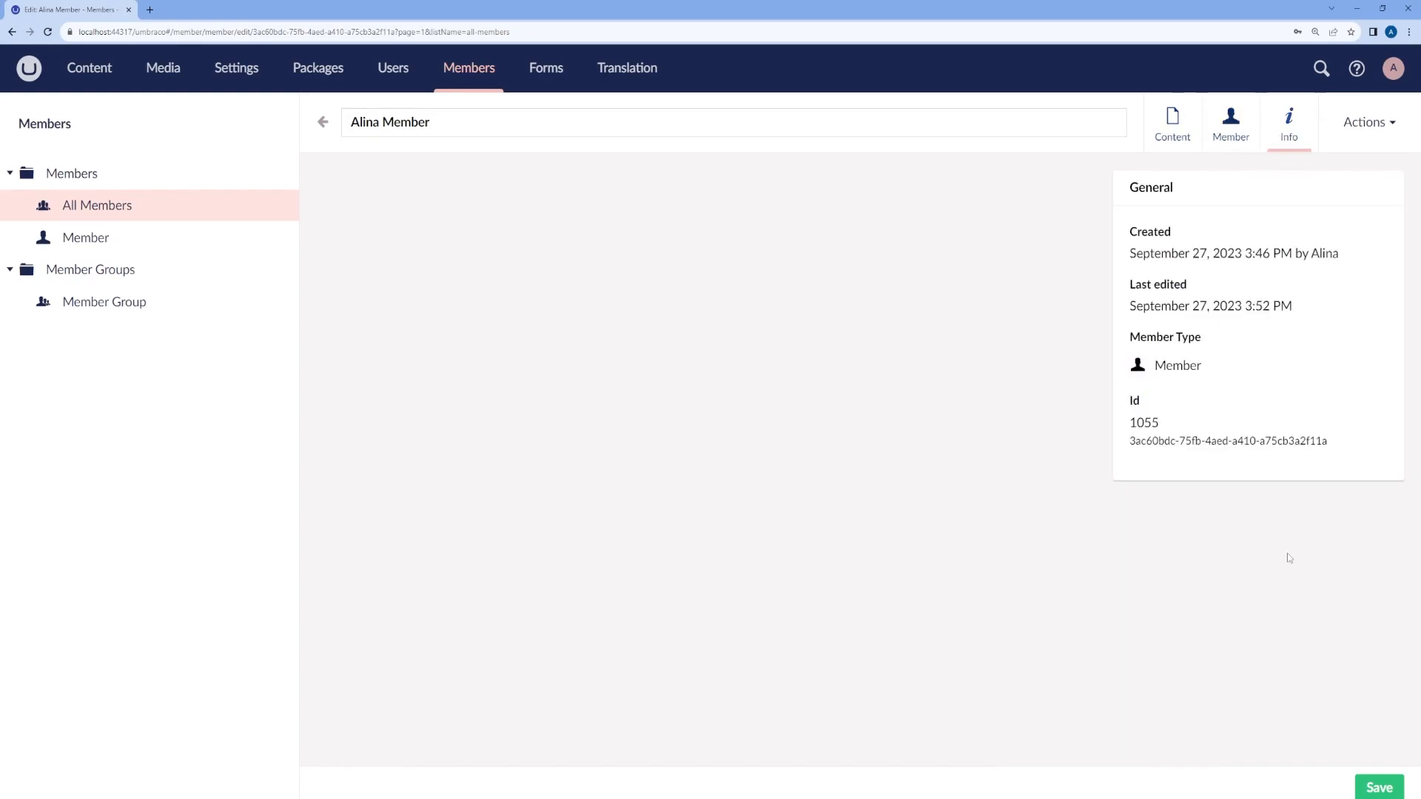